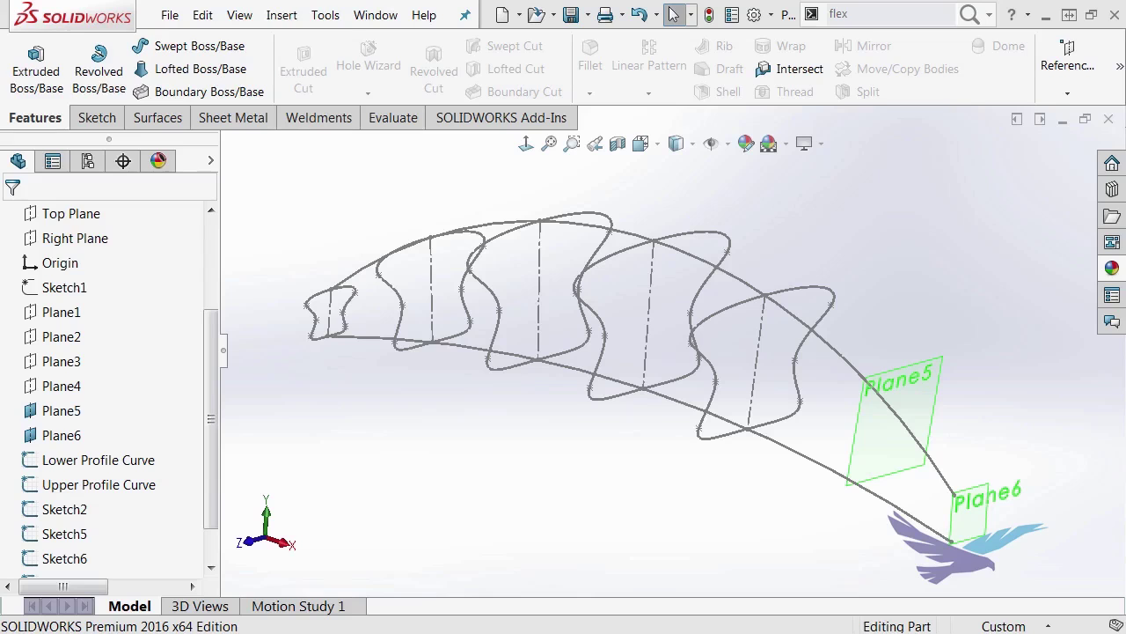
Review the Sketch1 source profile in an oblique view, then exit back to the 3D model
mouse_move(467, 432)
middle_down()
mouse_move(503, 396)
mouse_move(475, 425)
middle_up()
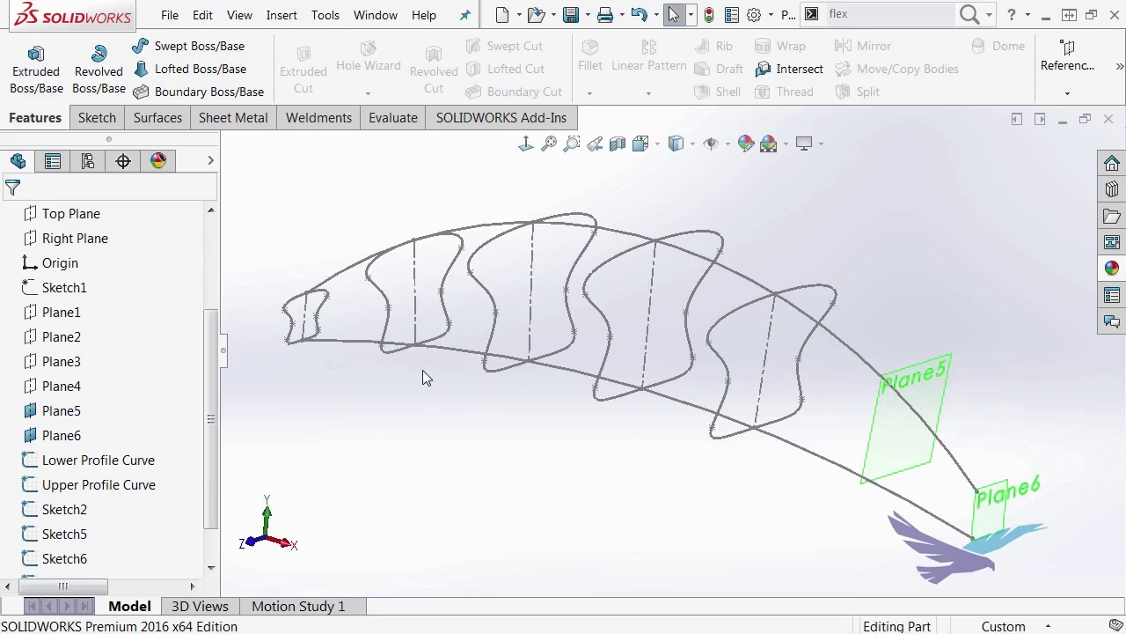
drag(211, 441, 203, 360)
click(61, 436)
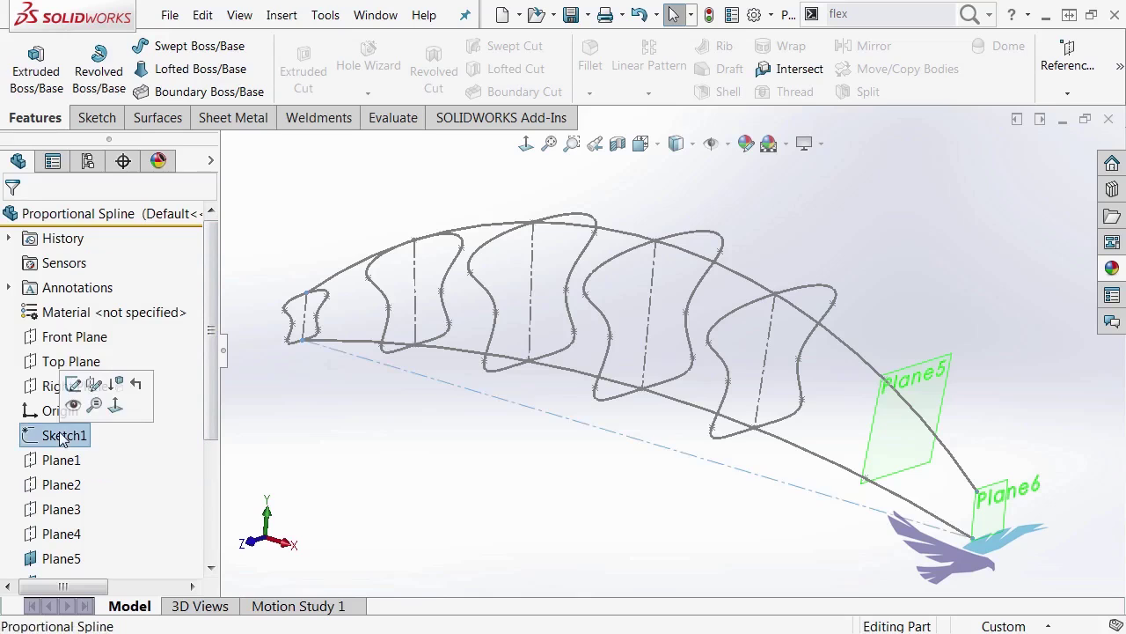
click(73, 385)
mouse_move(569, 473)
middle_down()
mouse_move(534, 435)
mouse_move(565, 430)
middle_up()
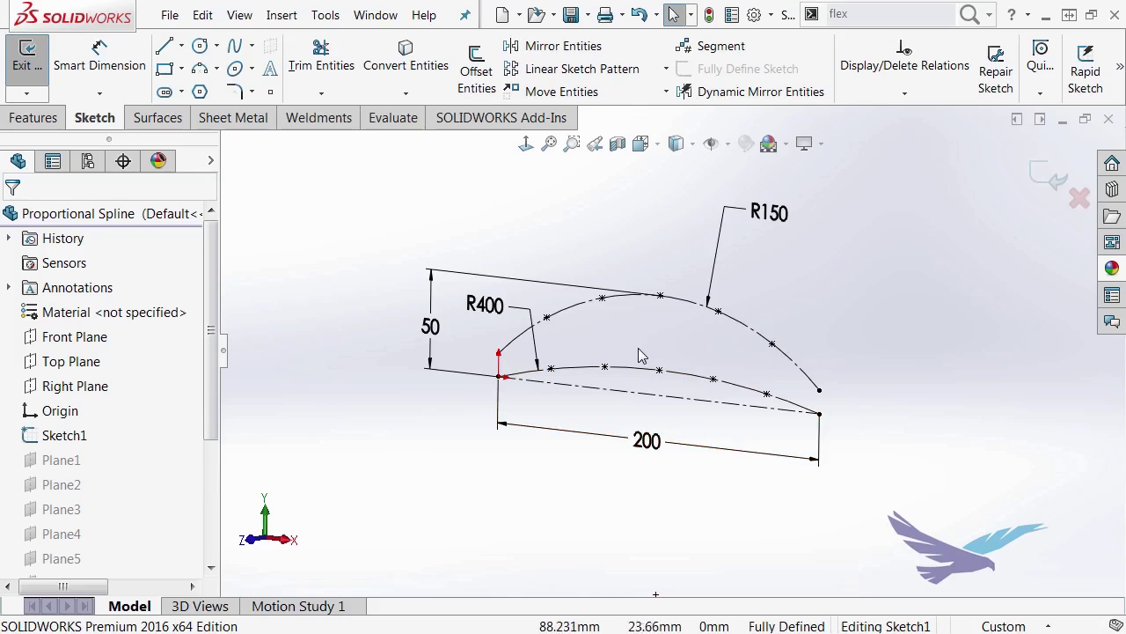
scroll(634, 352, down, 1)
scroll(603, 321, down, 2)
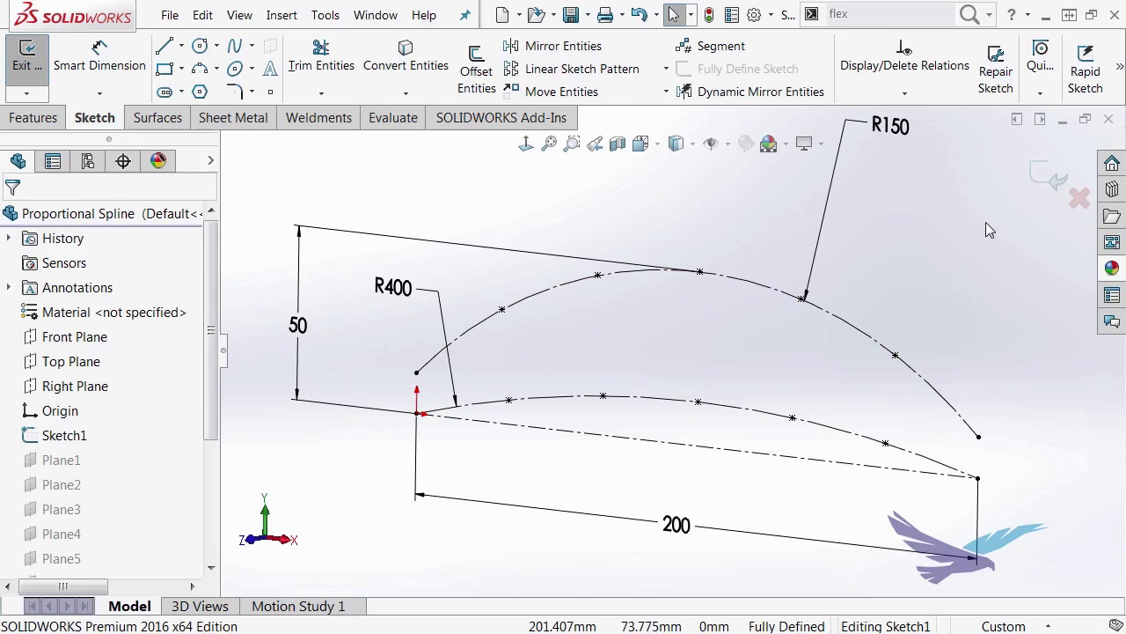
click(1047, 178)
Copy the Sketch5 profile and paste it onto Plane5 and Plane6
middle_drag(957, 237, 888, 305)
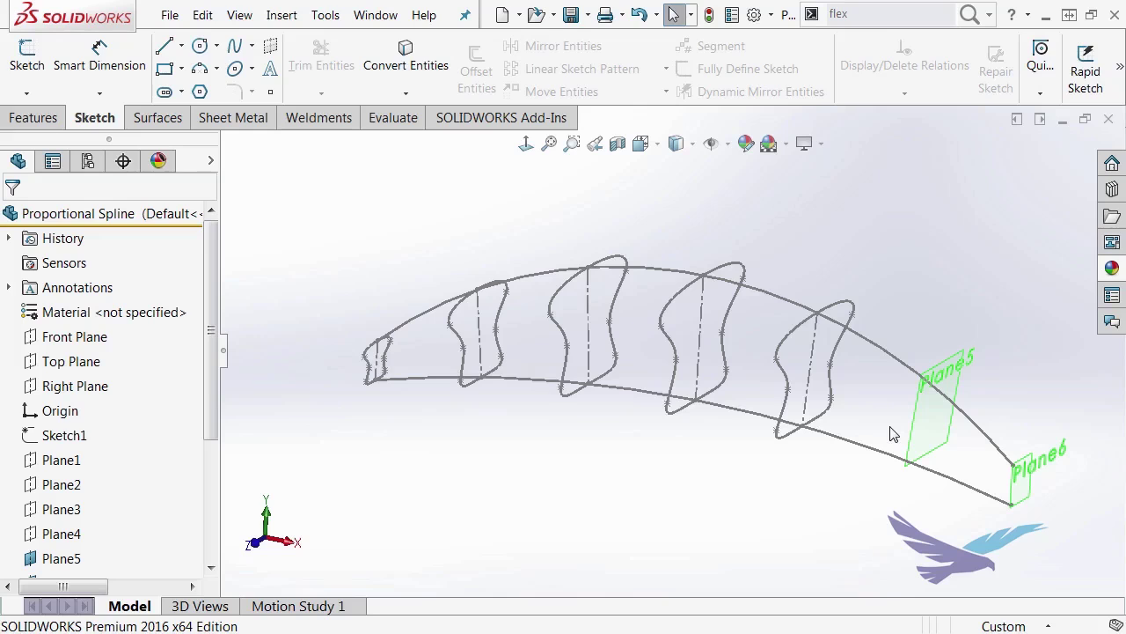
mouse_move(922, 534)
middle_down()
mouse_move(906, 533)
mouse_move(915, 537)
middle_up()
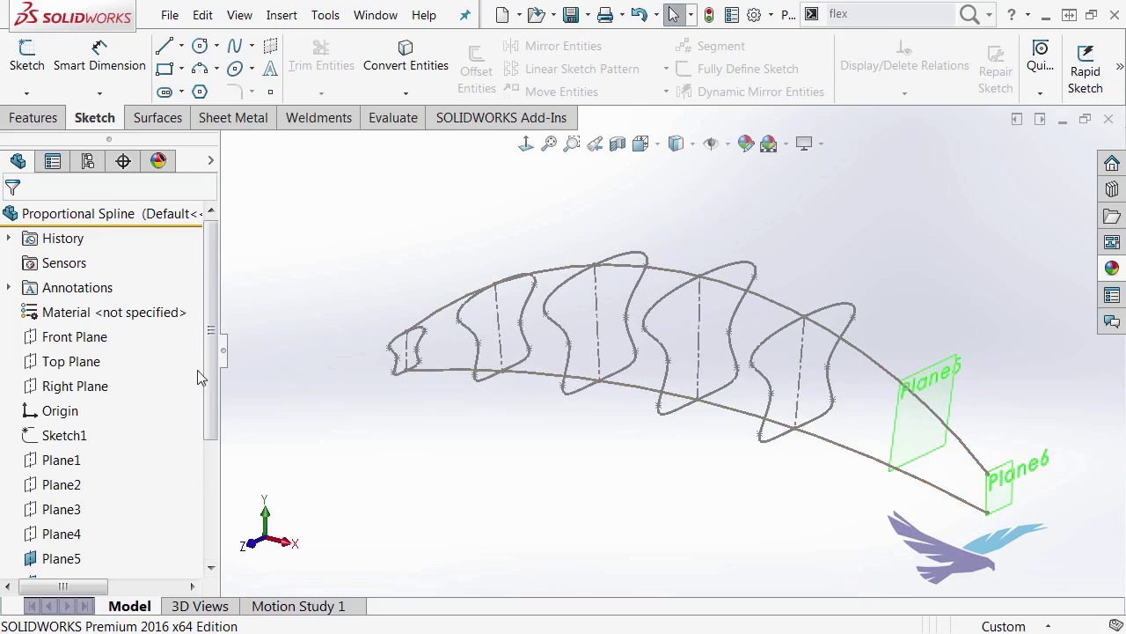
drag(211, 339, 244, 462)
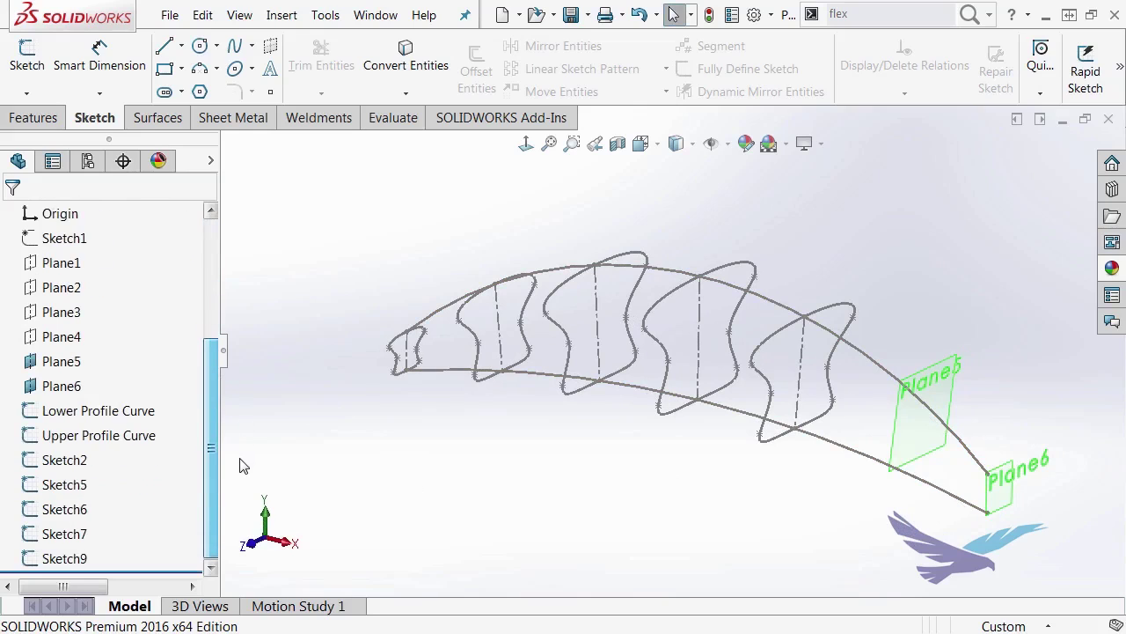
click(64, 489)
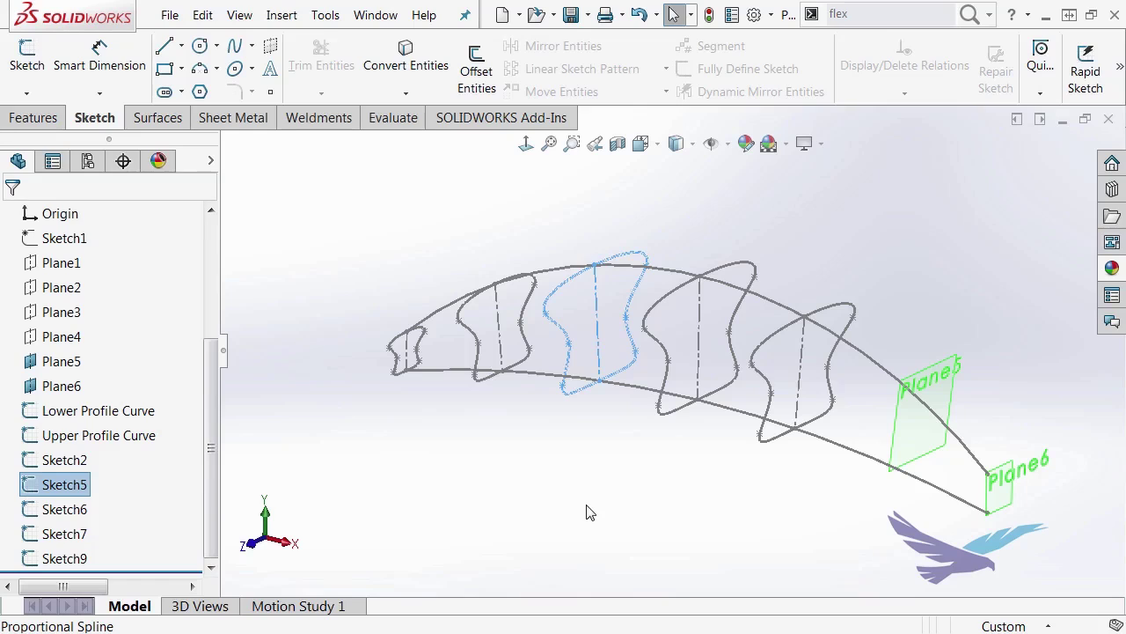
click(899, 441)
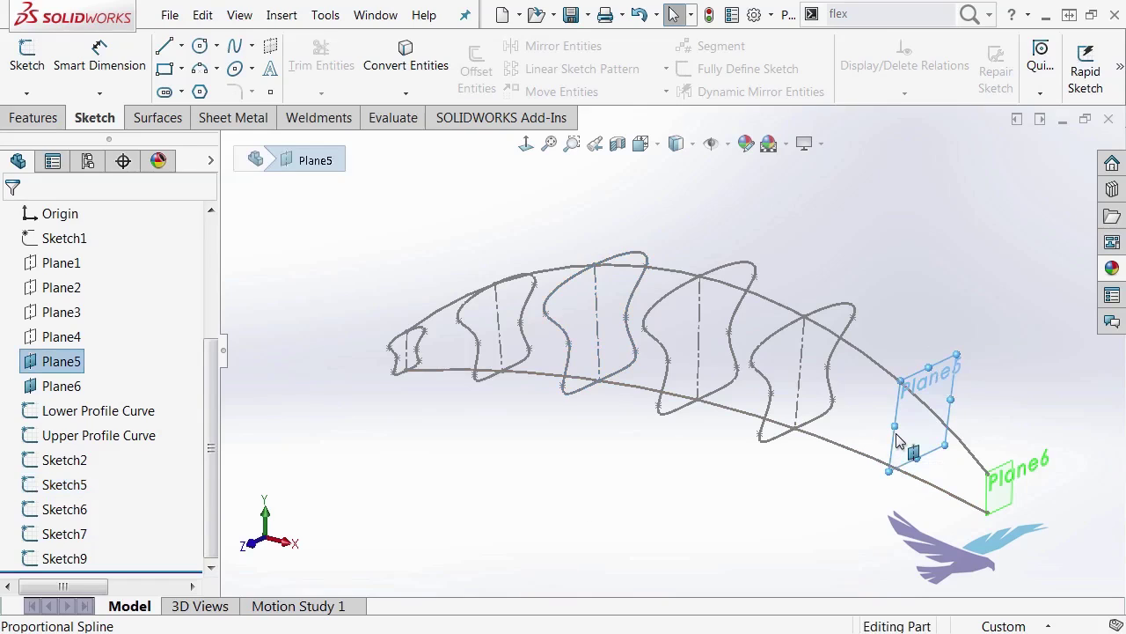
key(Escape)
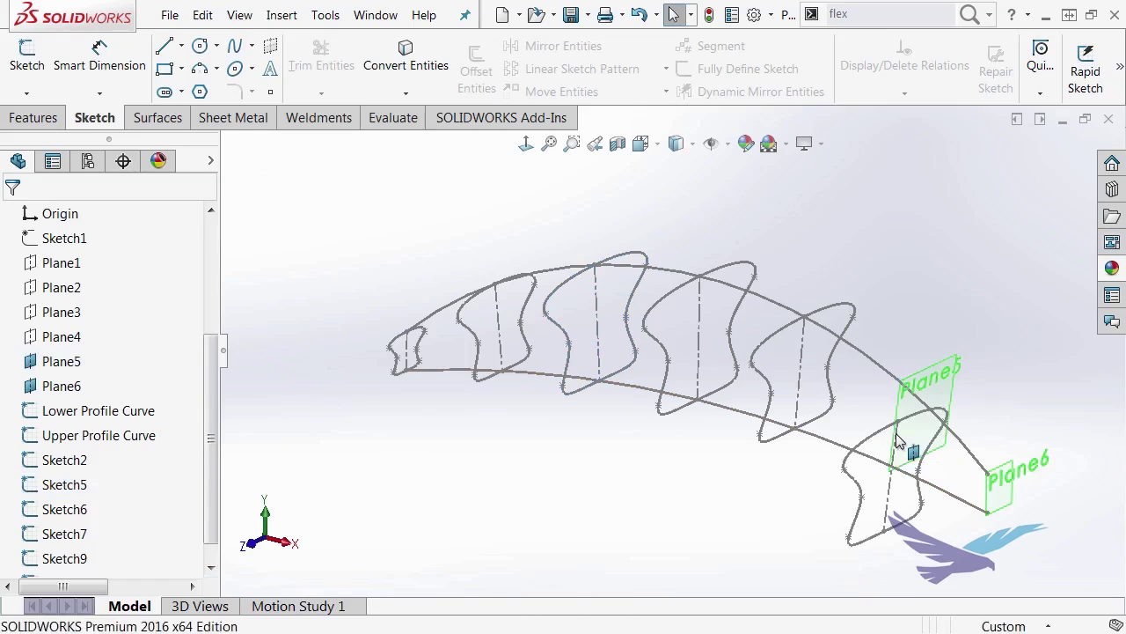
click(996, 498)
key(ctrl+v)
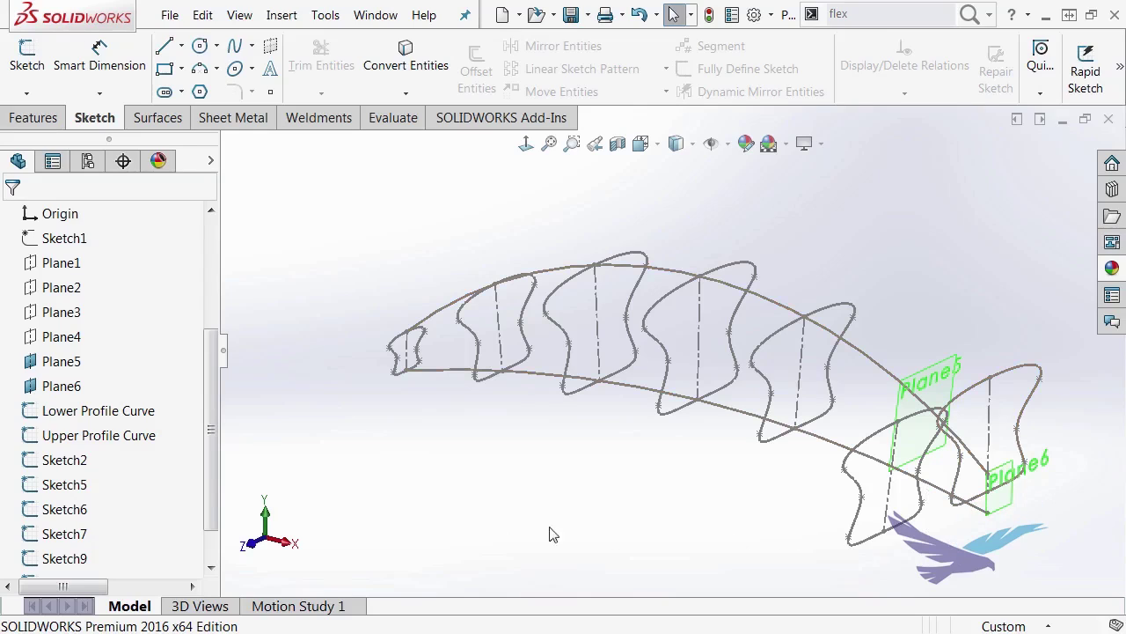
Hide Plane5 and Plane6 in the FeatureManager
click(55, 361)
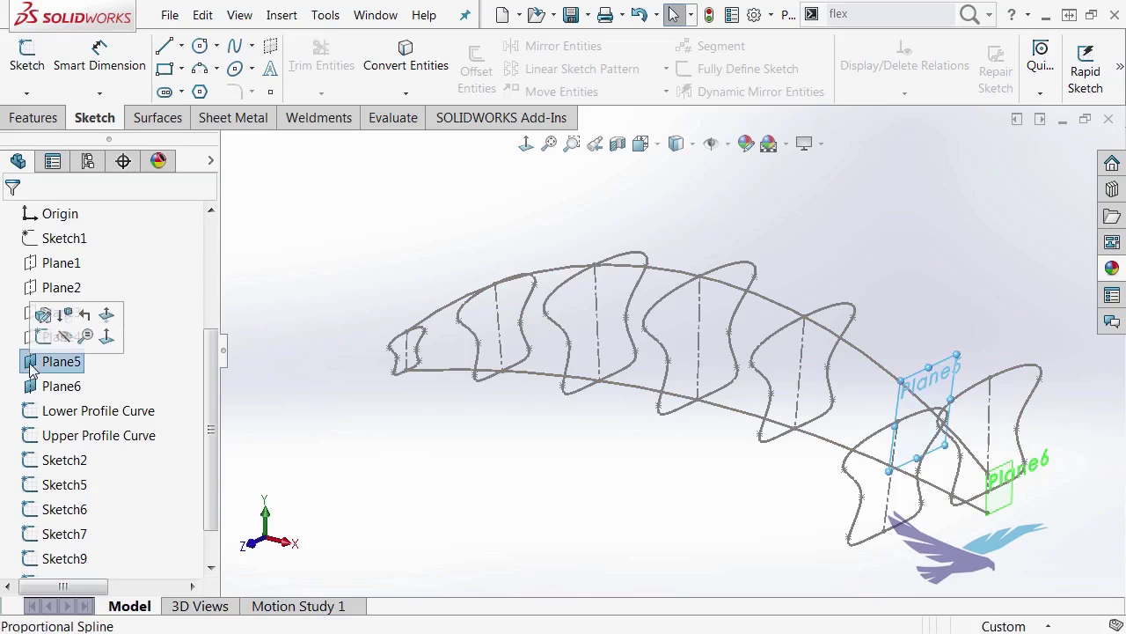
click(63, 340)
click(54, 385)
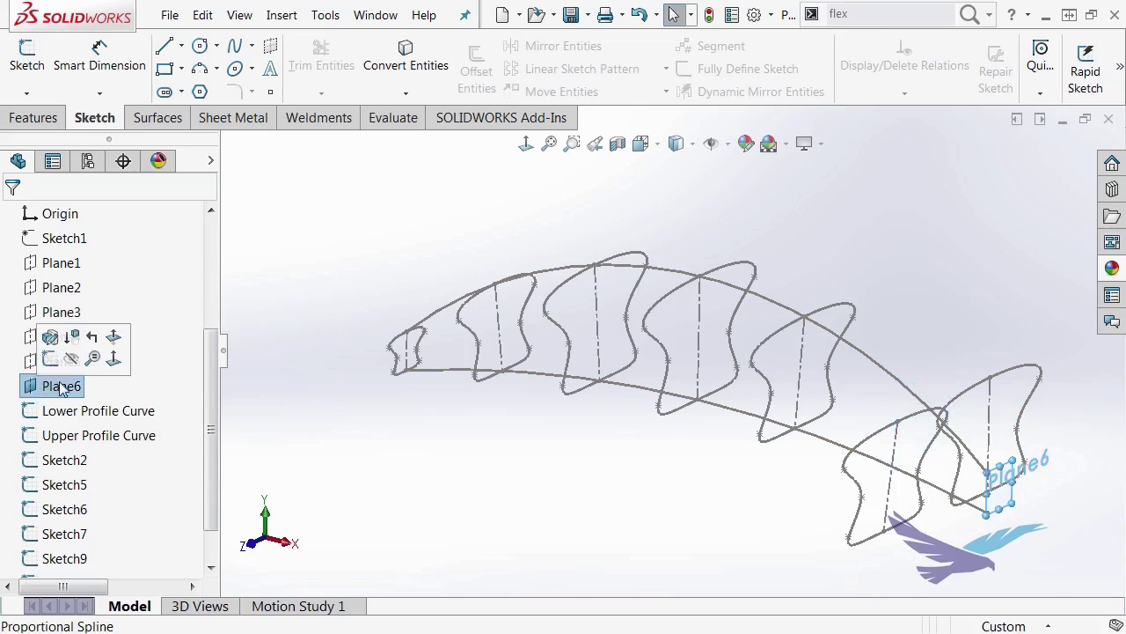
click(63, 361)
drag(208, 397, 210, 459)
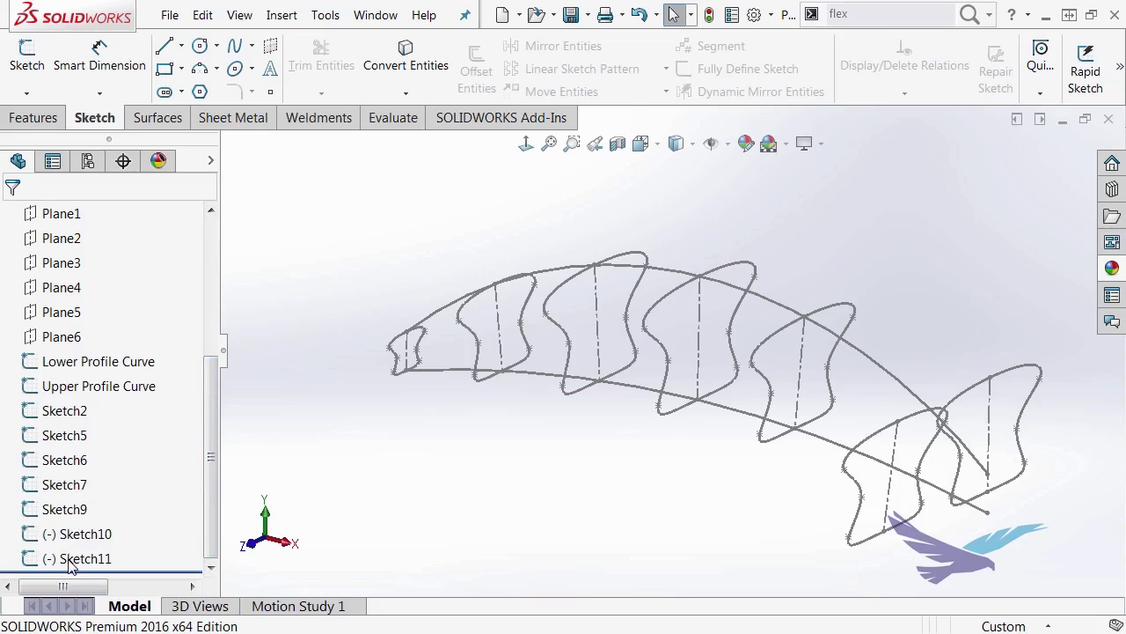
Pierce Sketch10's top point onto the Upper Profile Curve and its bottom point onto the Lower Profile Curve
click(40, 533)
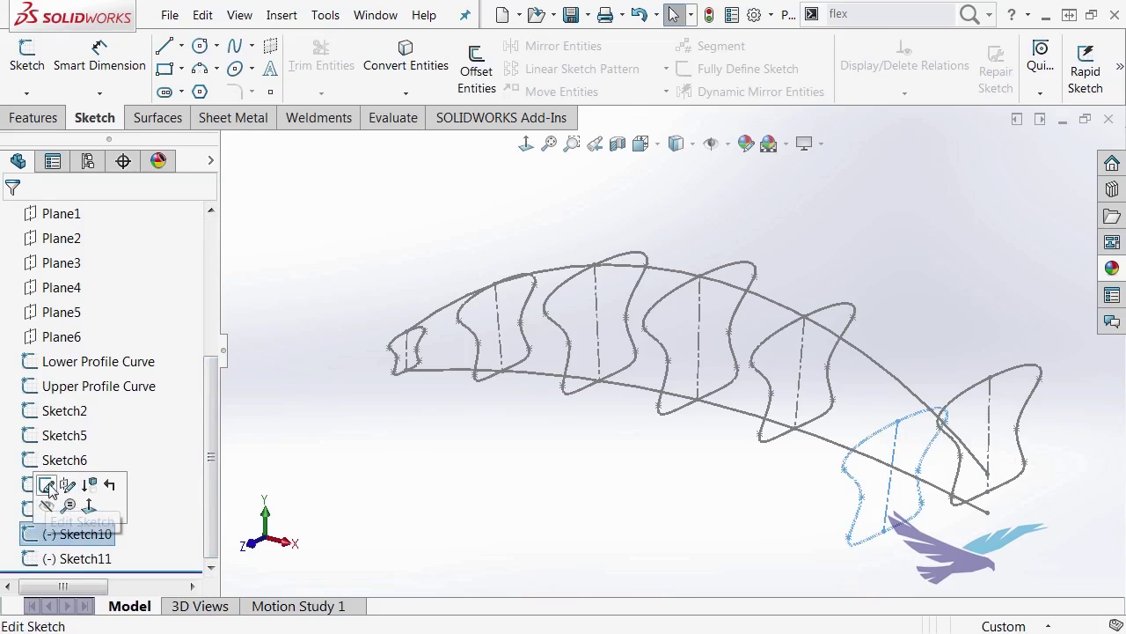
click(49, 489)
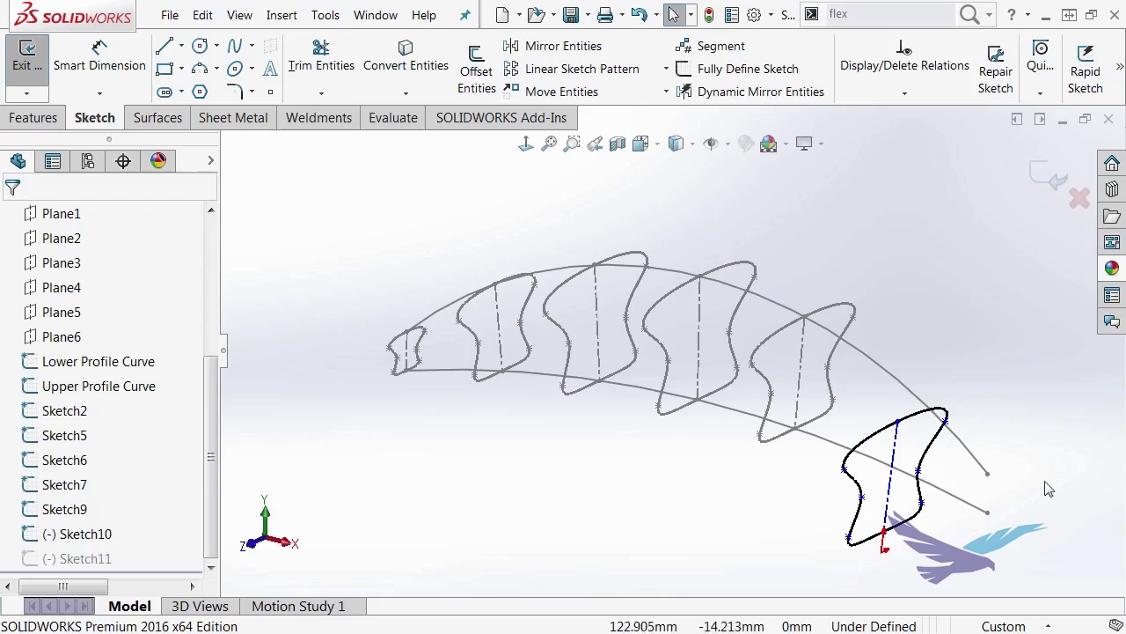
scroll(955, 470, down, 4)
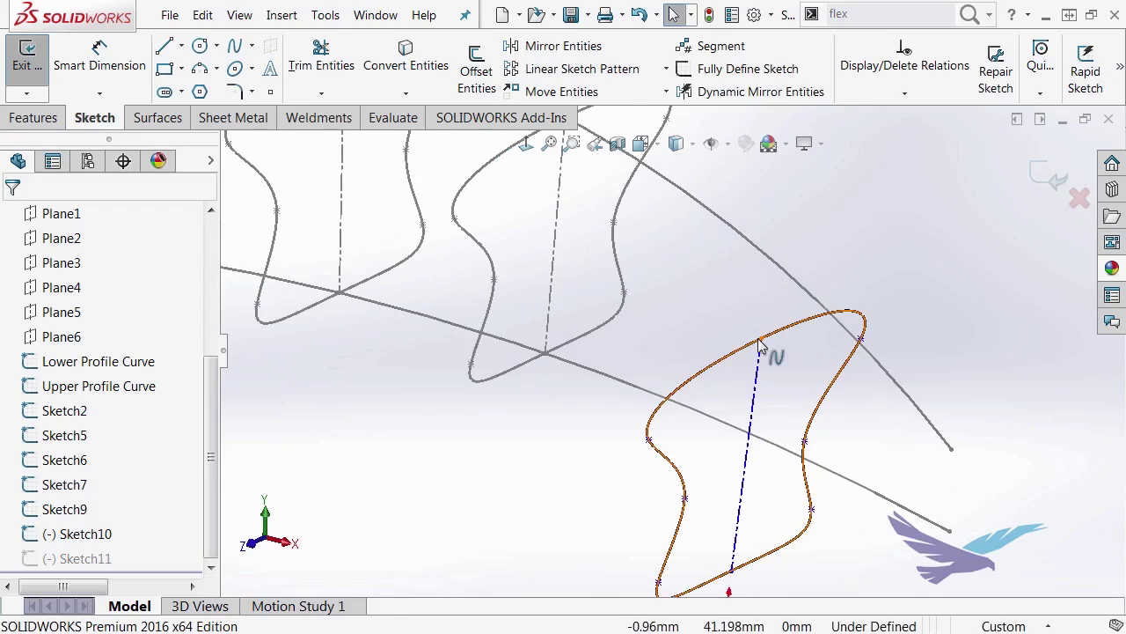
click(762, 342)
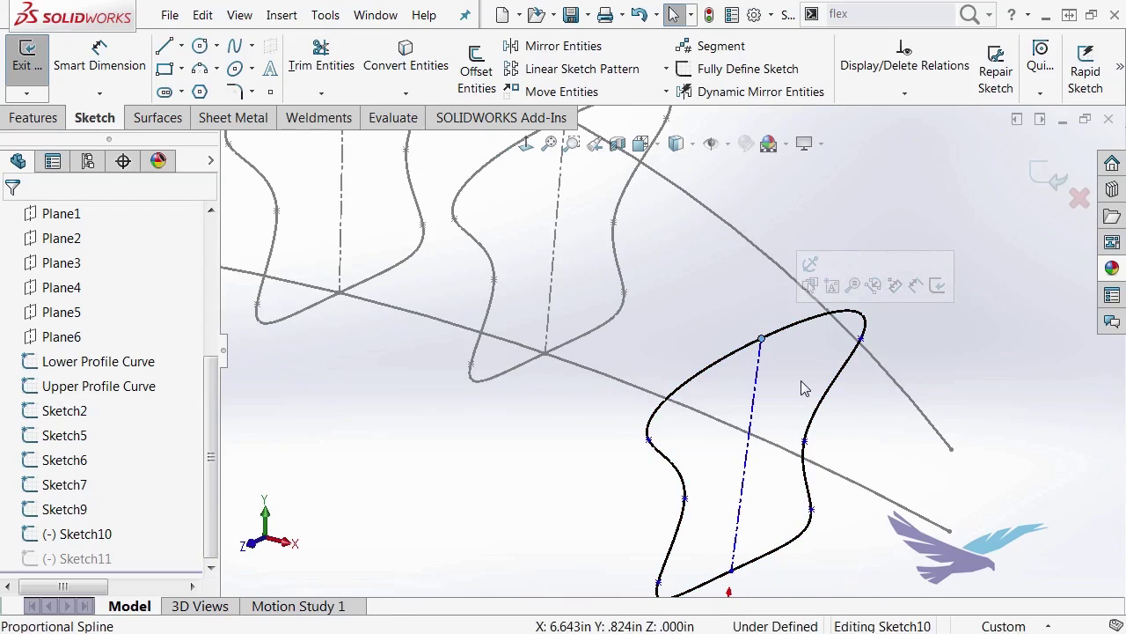
click(779, 271)
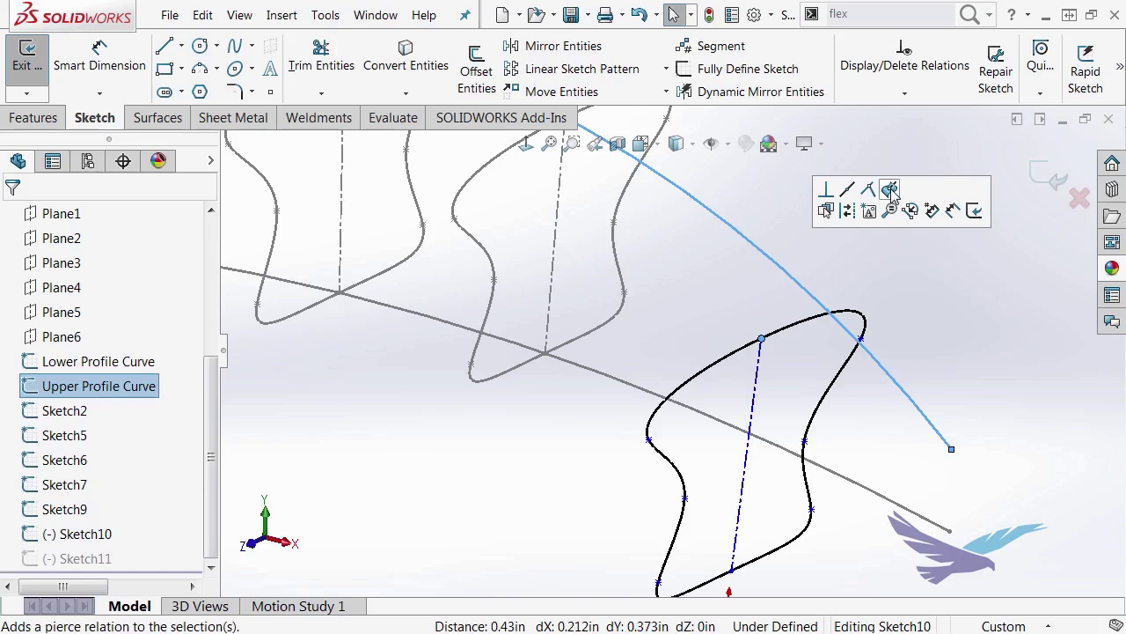
click(894, 190)
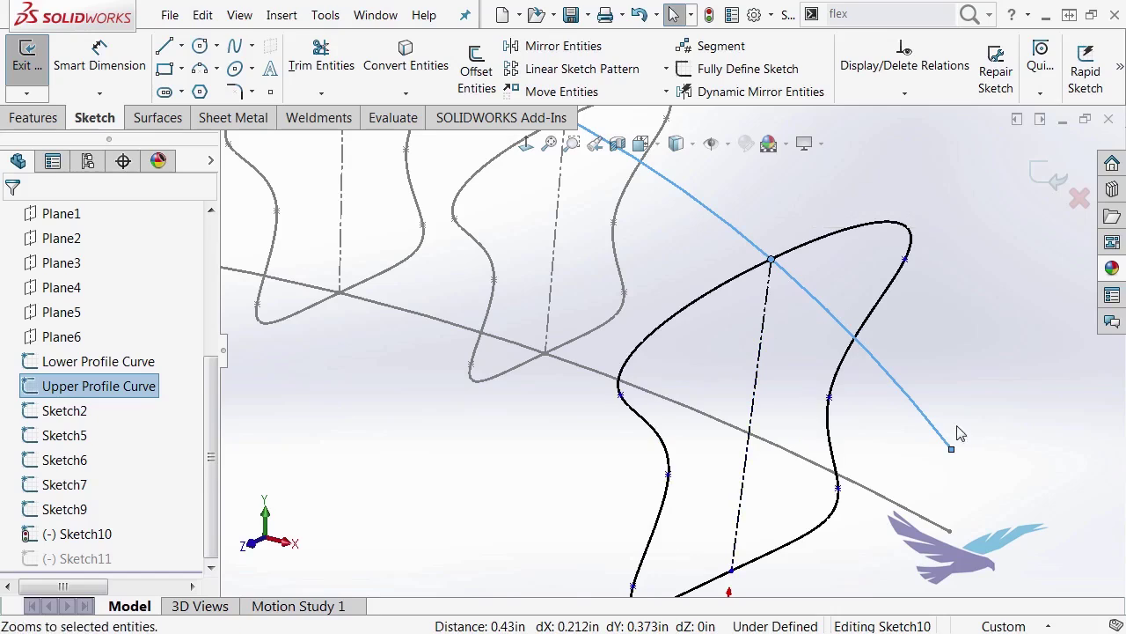
click(734, 572)
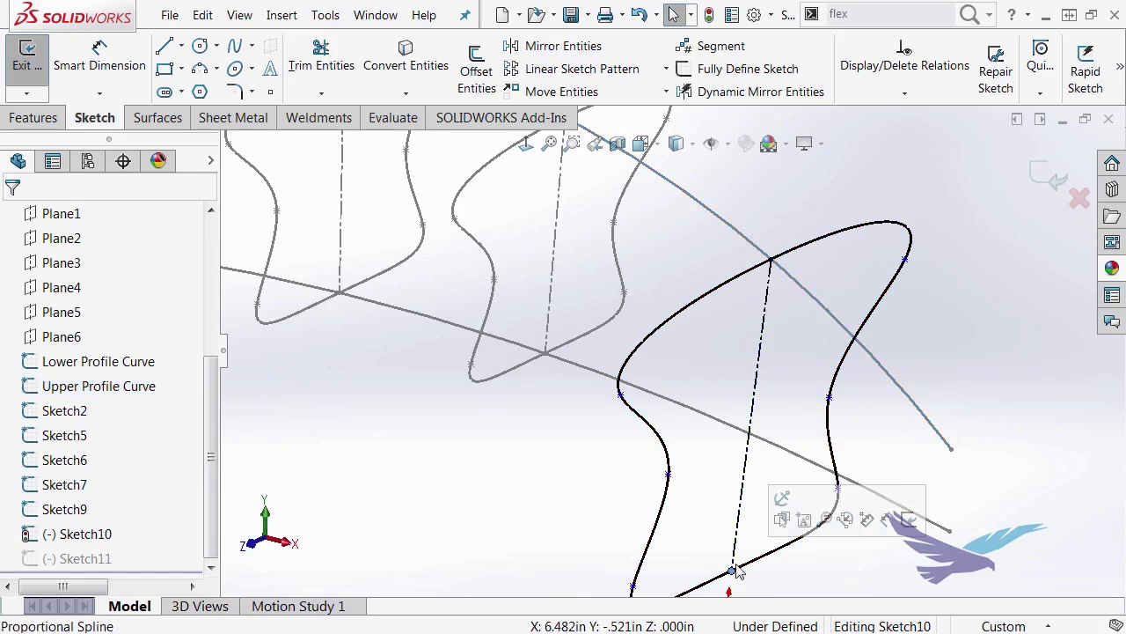
ctrl+click(784, 453)
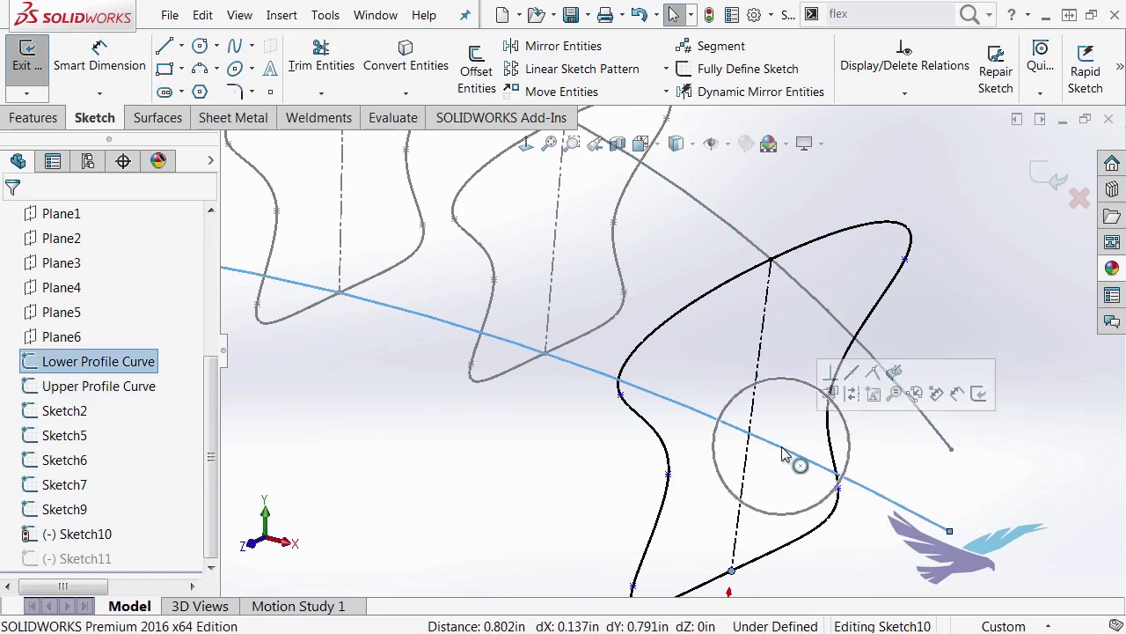
click(894, 370)
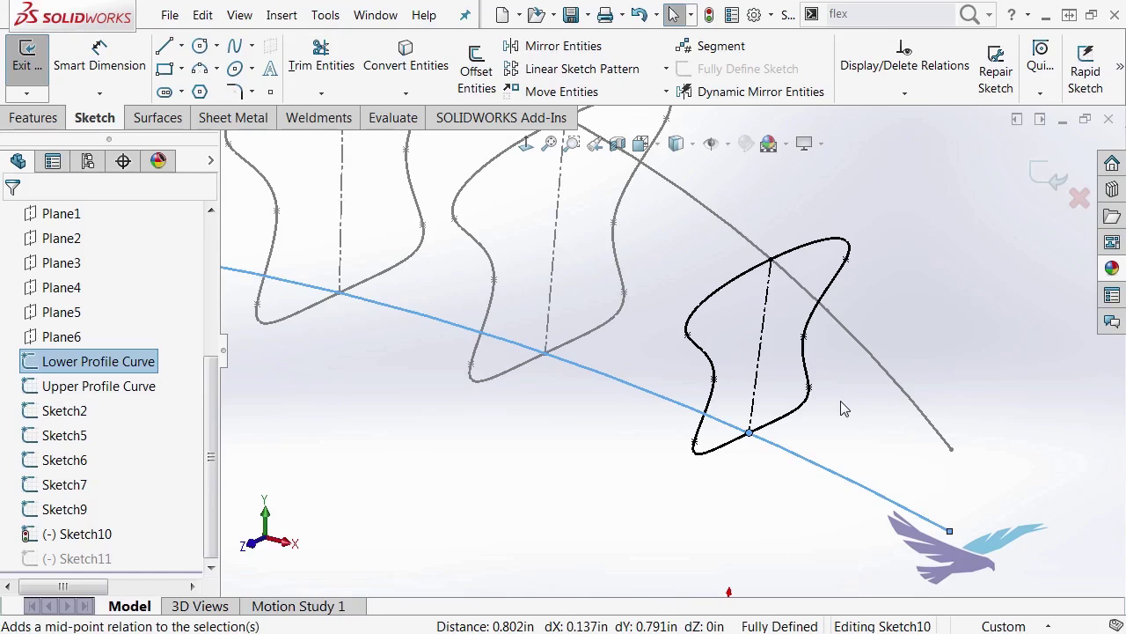
click(1047, 177)
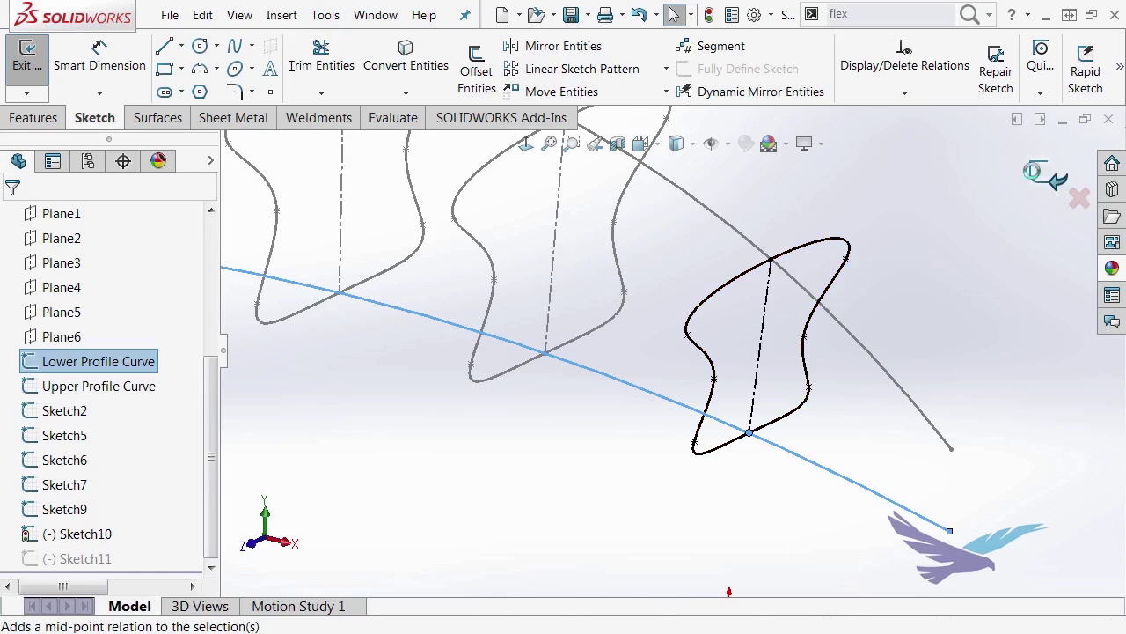
Edit Sketch11 and pierce its profile onto the Upper Profile Curve
click(31, 561)
click(40, 509)
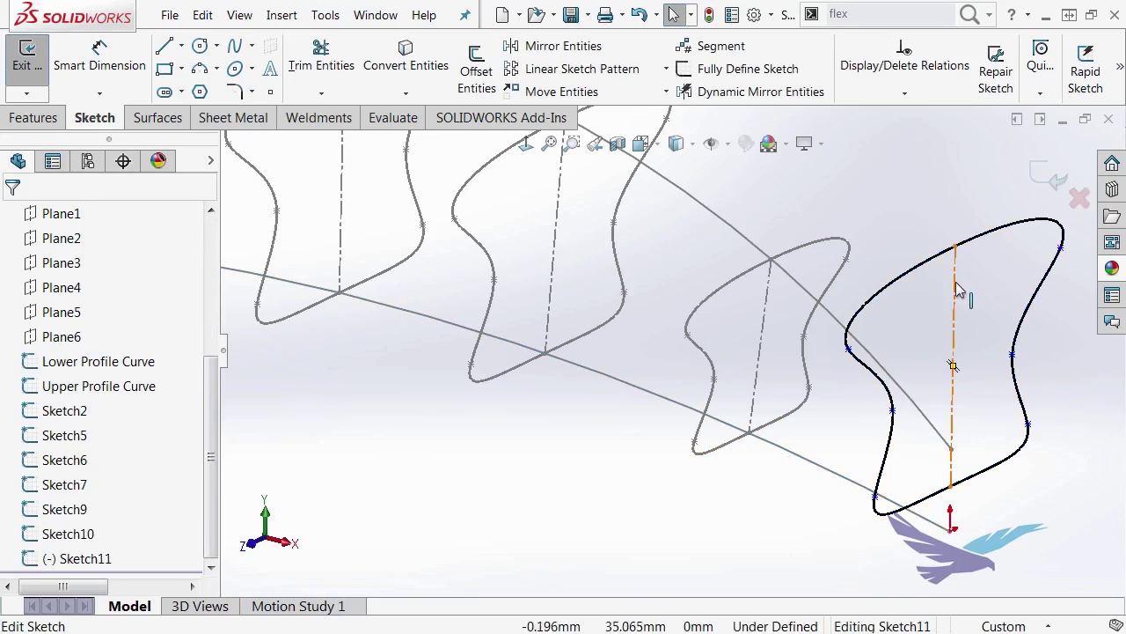
click(925, 422)
click(1024, 338)
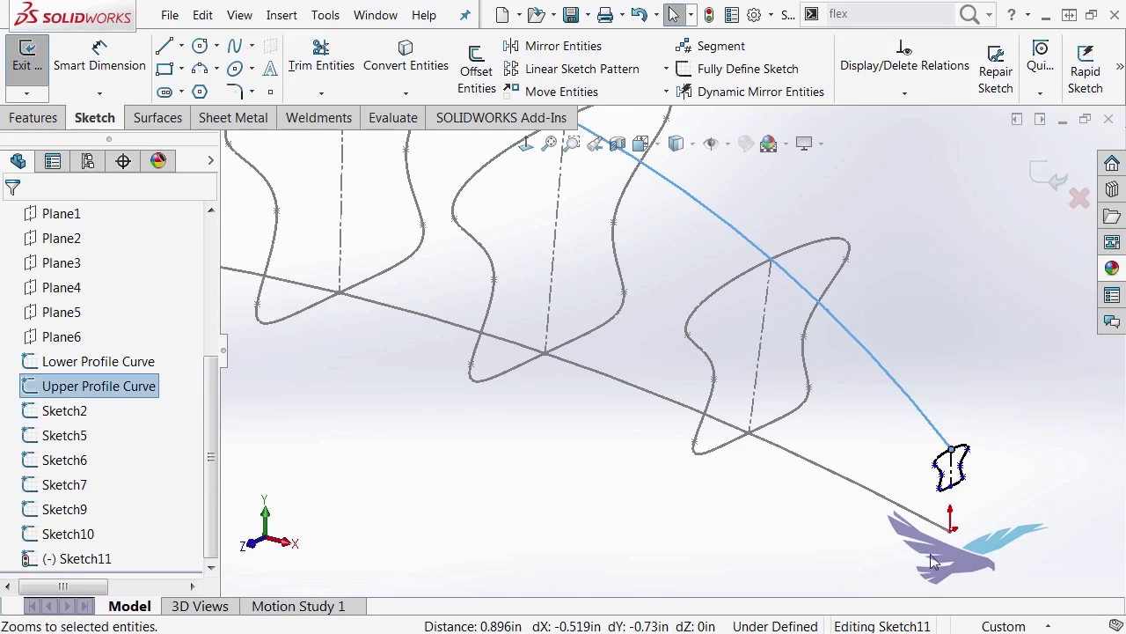
Pierce the profile point onto the Lower Profile Curve, fit the view and close Sketch11
key(Escape)
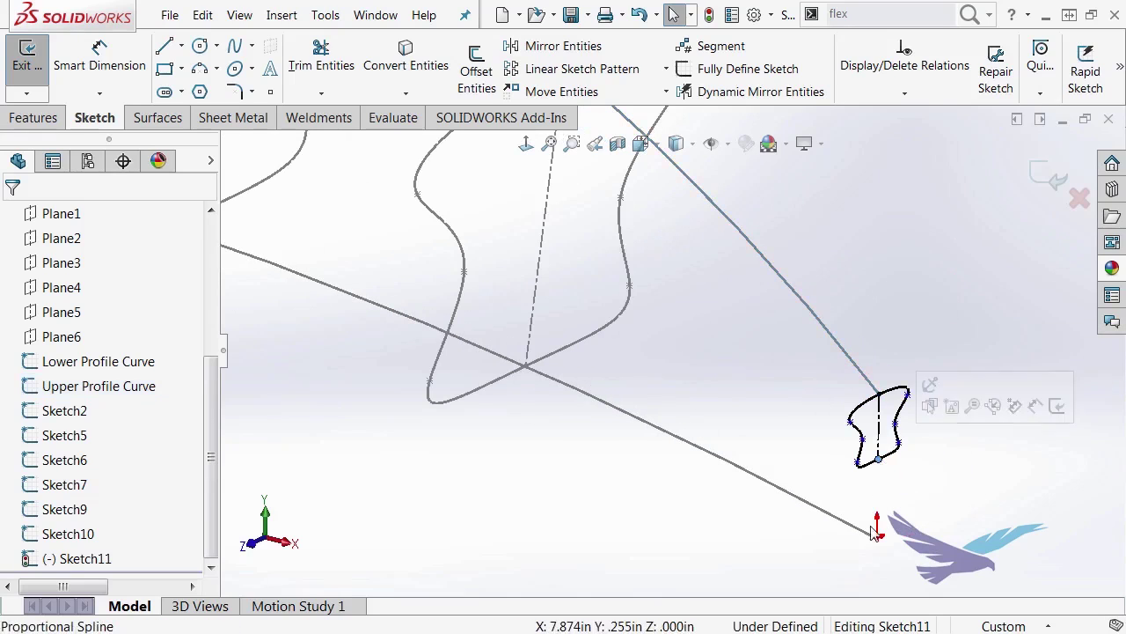
click(862, 538)
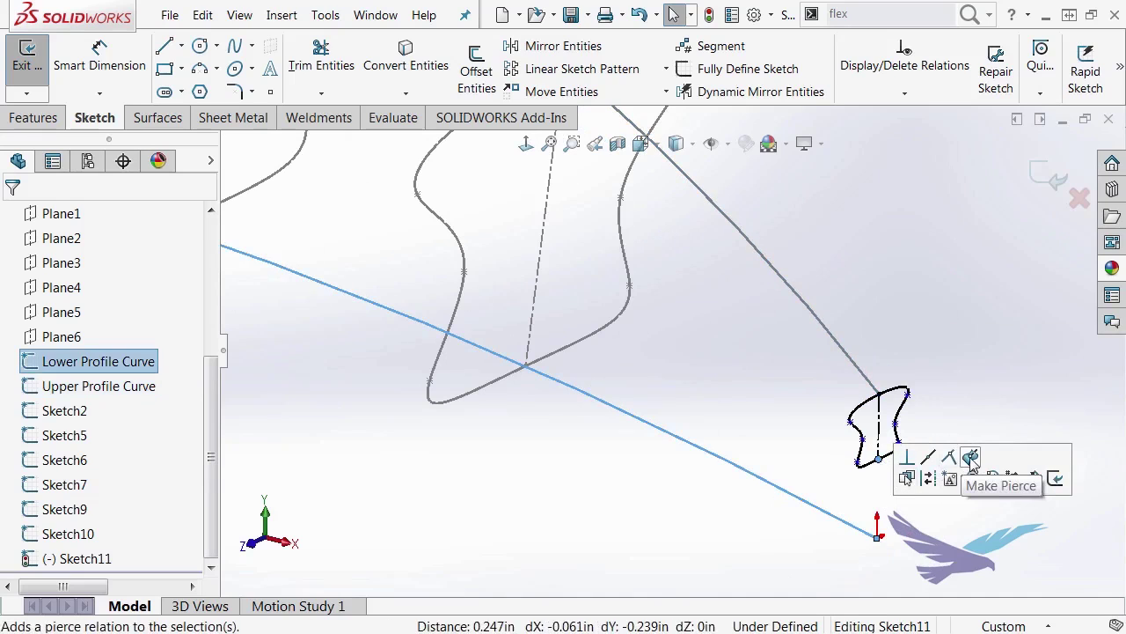
click(970, 457)
click(973, 366)
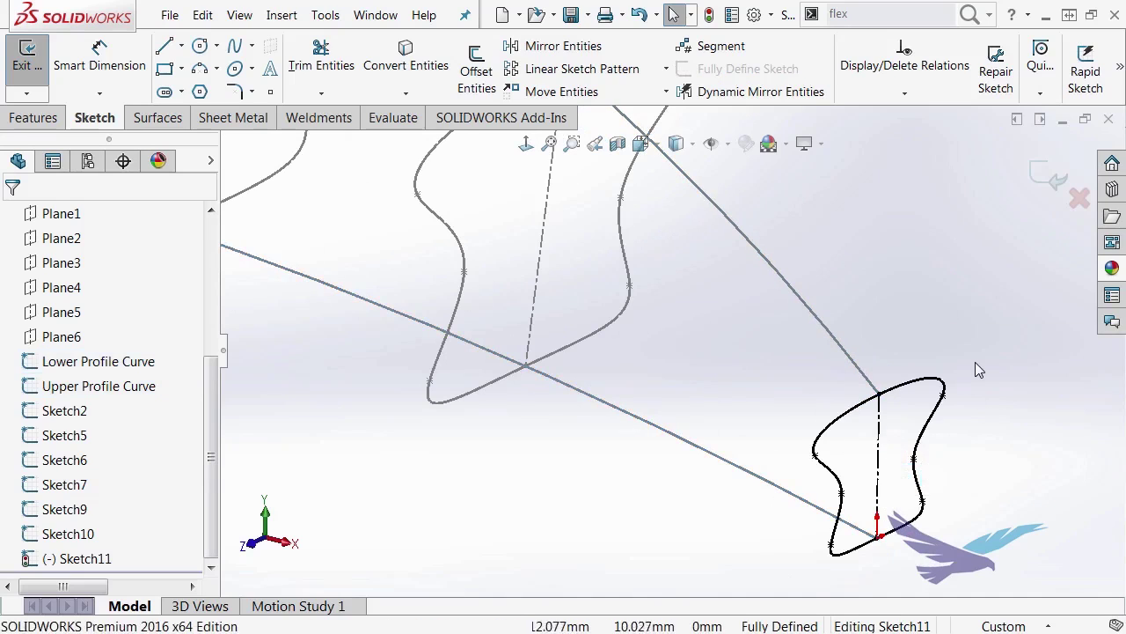
key(ctrl+shift+z)
click(1034, 176)
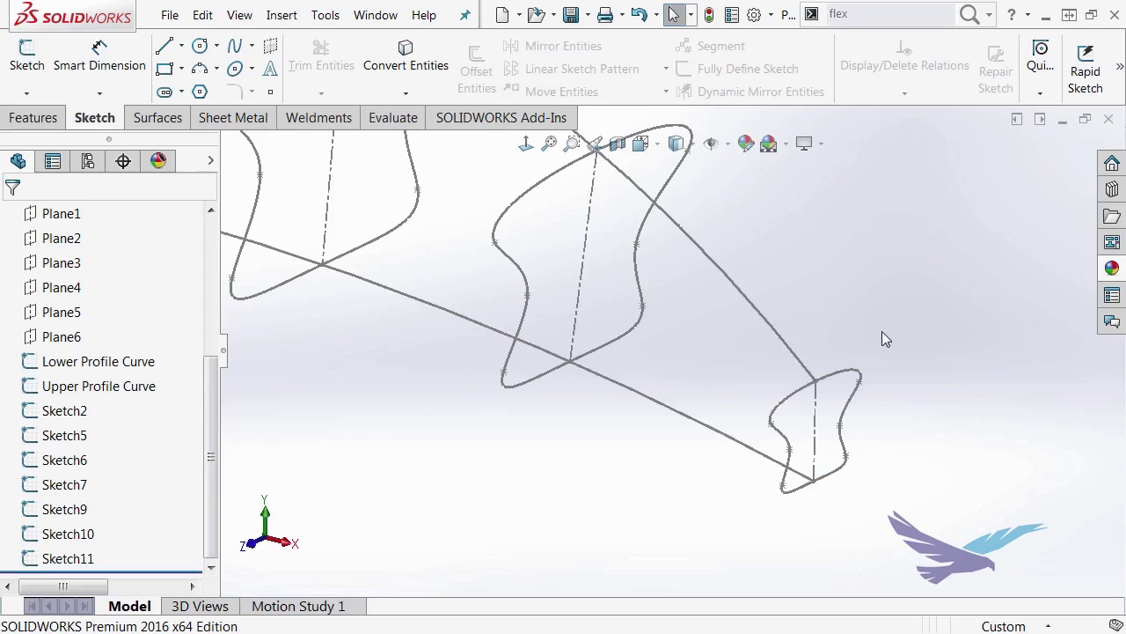
scroll(458, 312, down, 3)
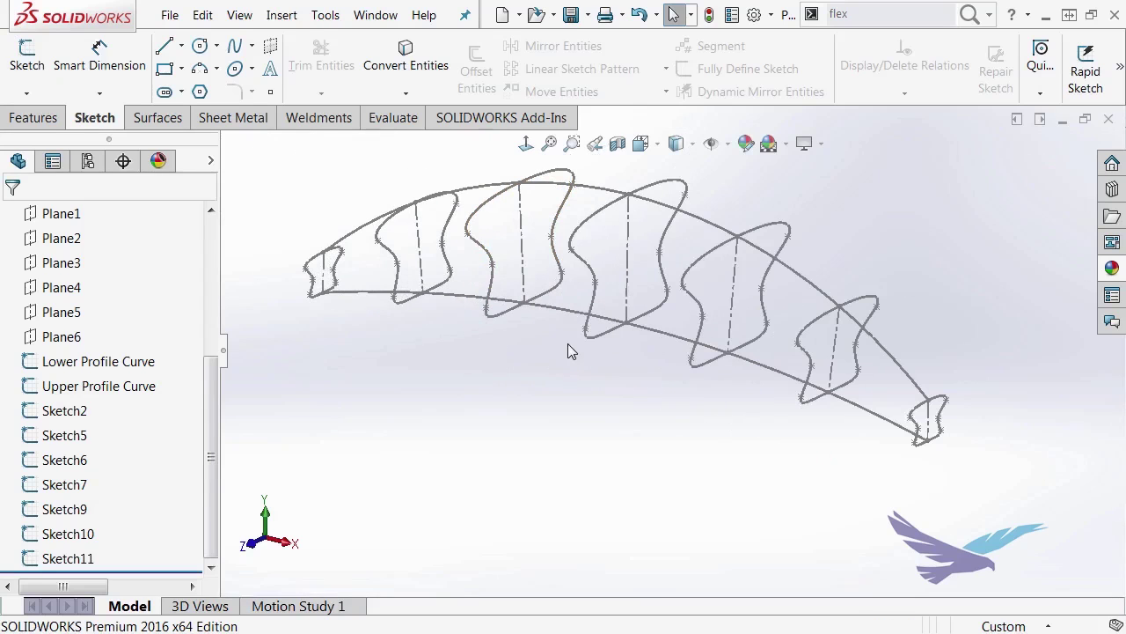
middle_drag(568, 346, 666, 217)
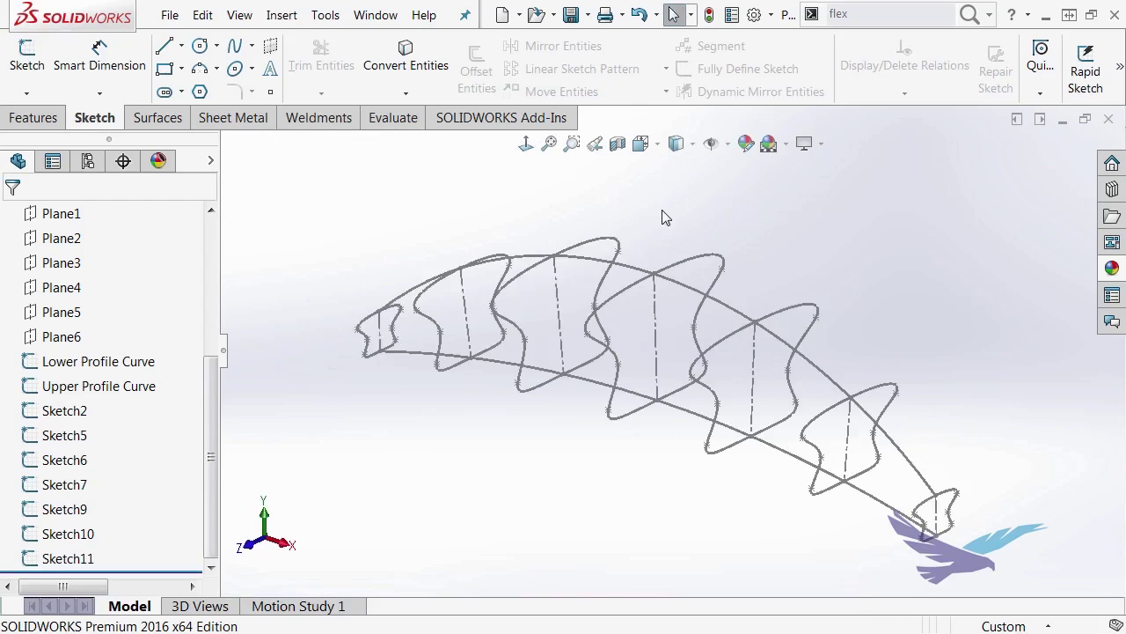
Start a Lofted Boss/Base with the closed Sketch9 group as the first profile
click(46, 119)
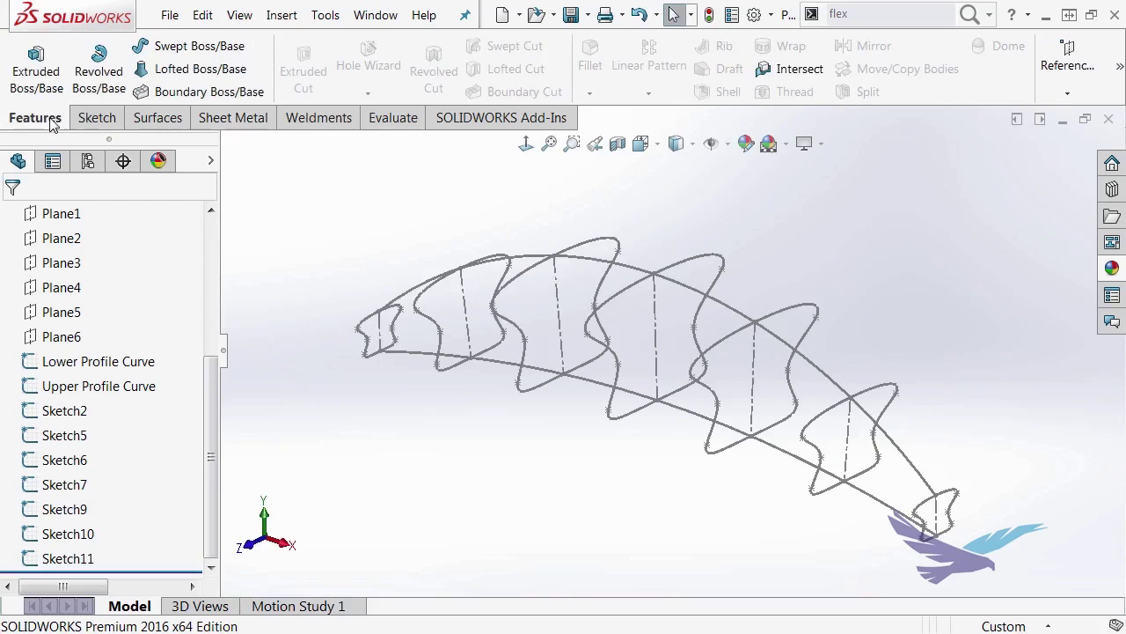
click(170, 69)
click(385, 322)
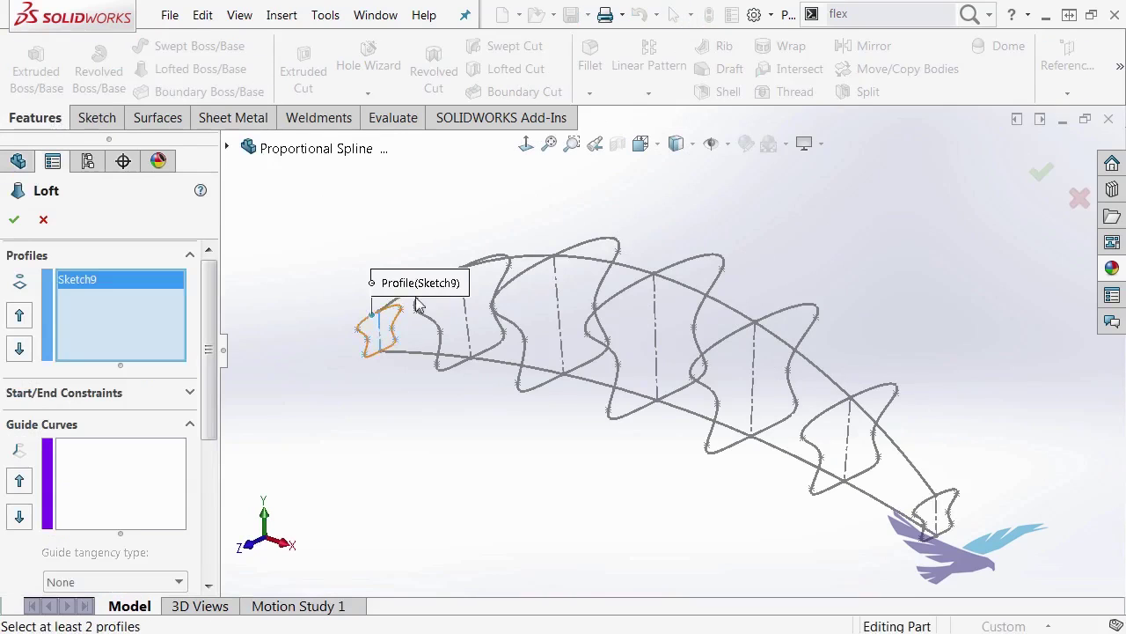
scroll(452, 319, down, 5)
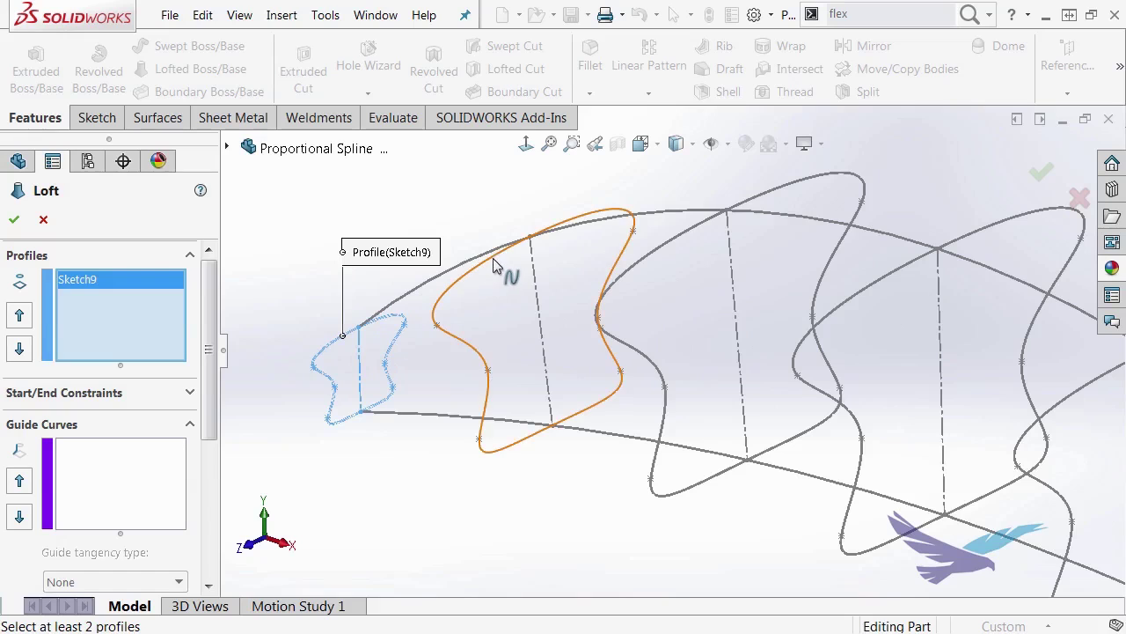
click(500, 255)
click(500, 252)
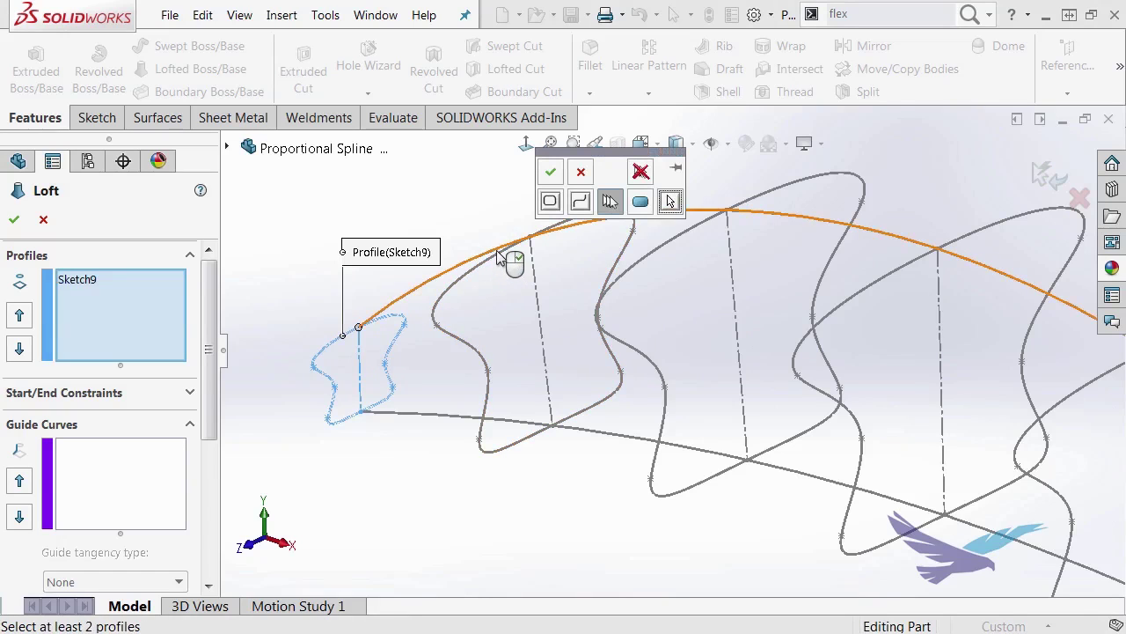
click(500, 257)
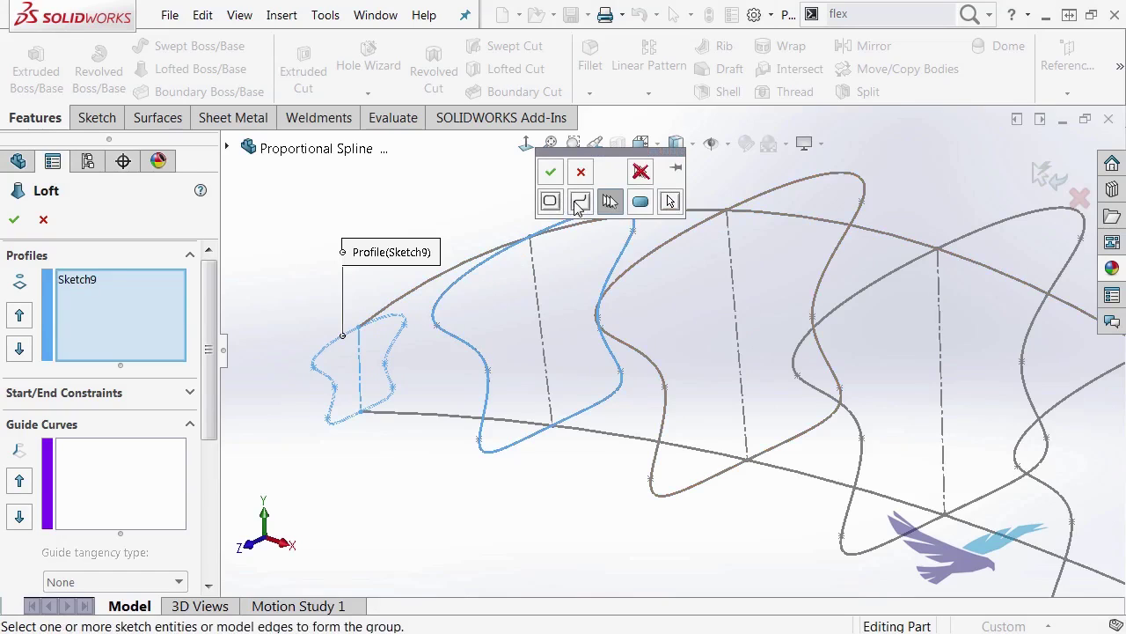
click(552, 173)
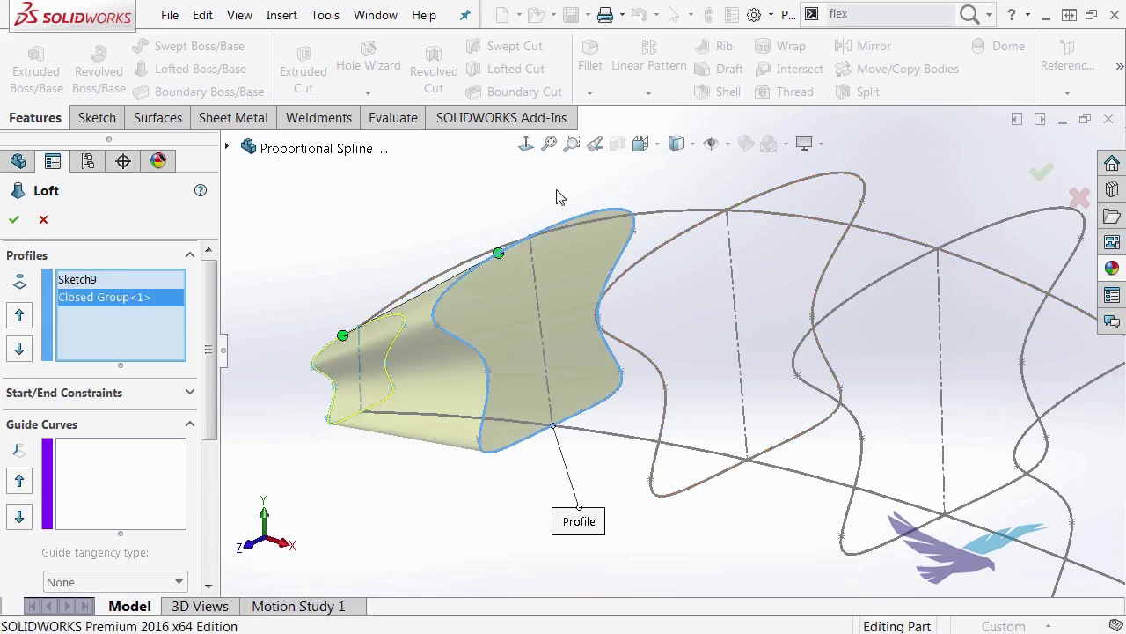
Add Sketch5, Sketch6, Sketch7, Sketch10 and Sketch11 as further loft profiles
click(662, 245)
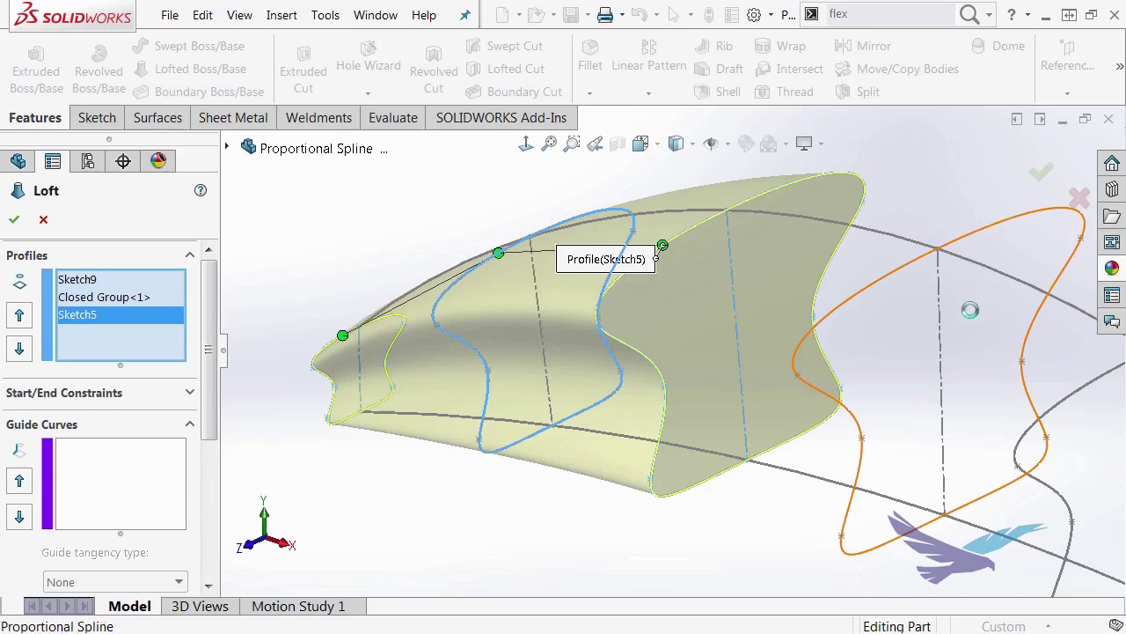
click(965, 355)
click(937, 370)
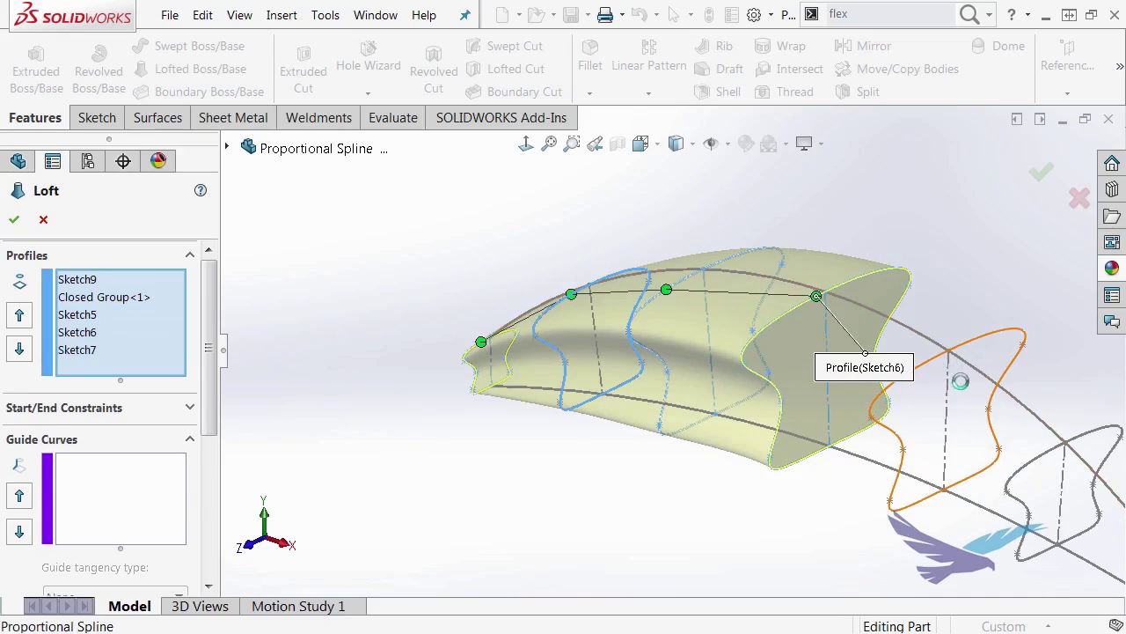
scroll(1026, 432, down, 3)
click(1047, 460)
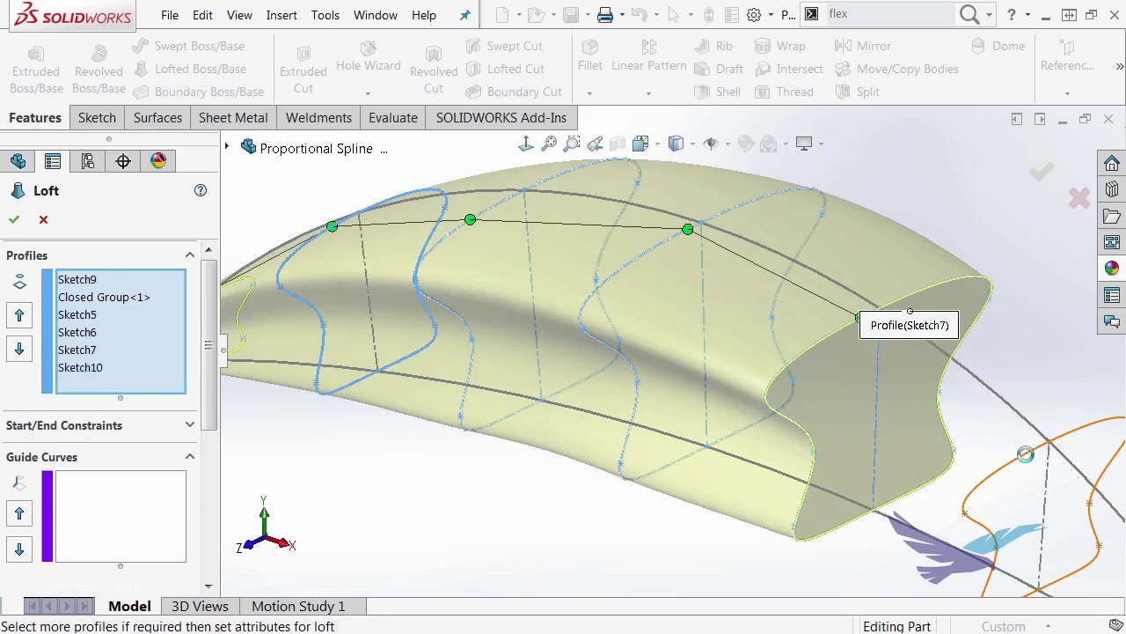
scroll(941, 479, up, 3)
scroll(940, 489, down, 5)
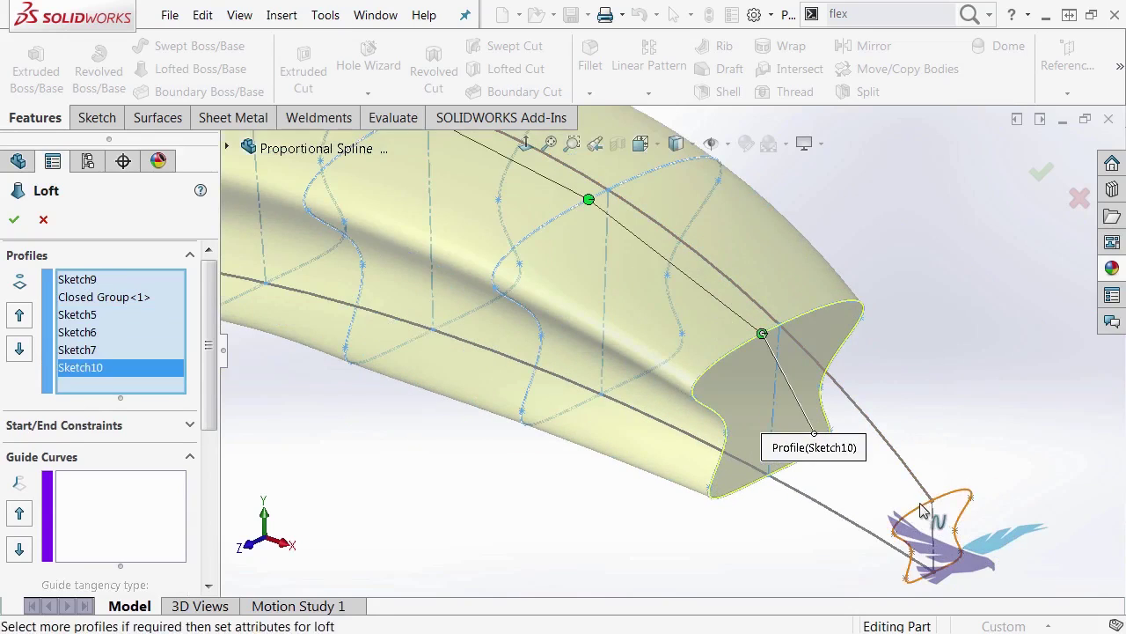
click(922, 511)
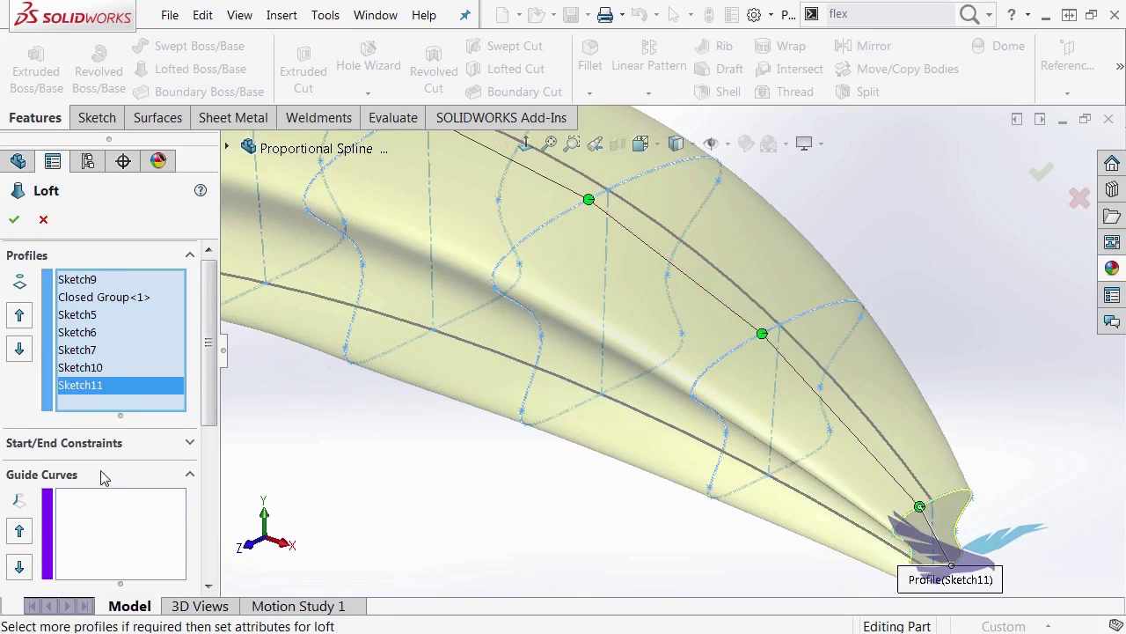
Add the Lower and Upper Profile Curves as the loft's guide curves
click(95, 525)
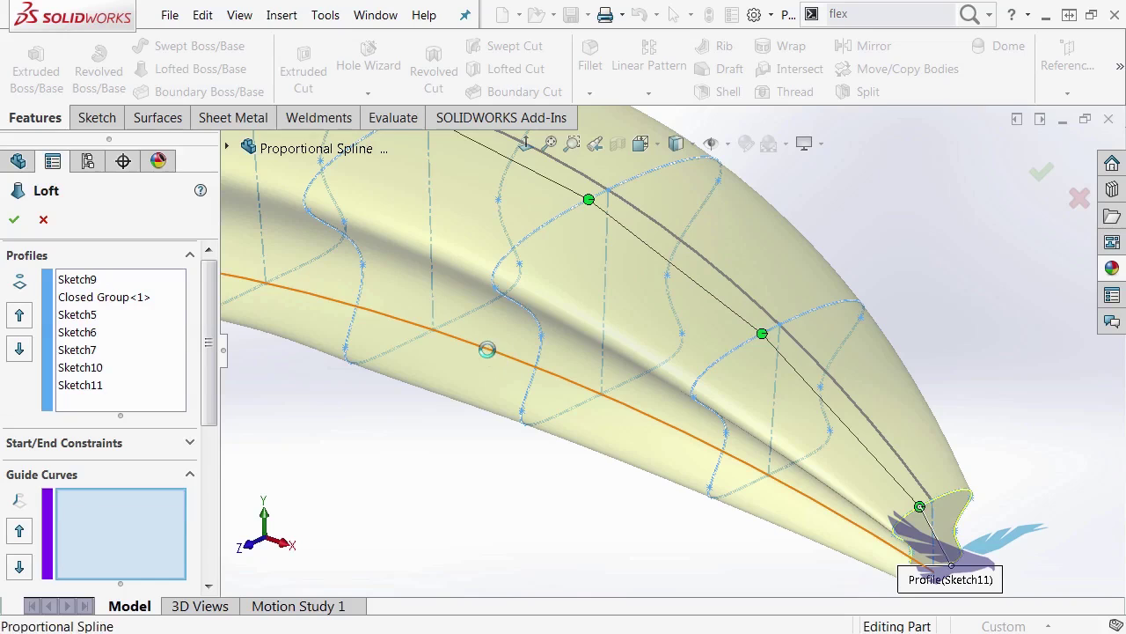
click(487, 349)
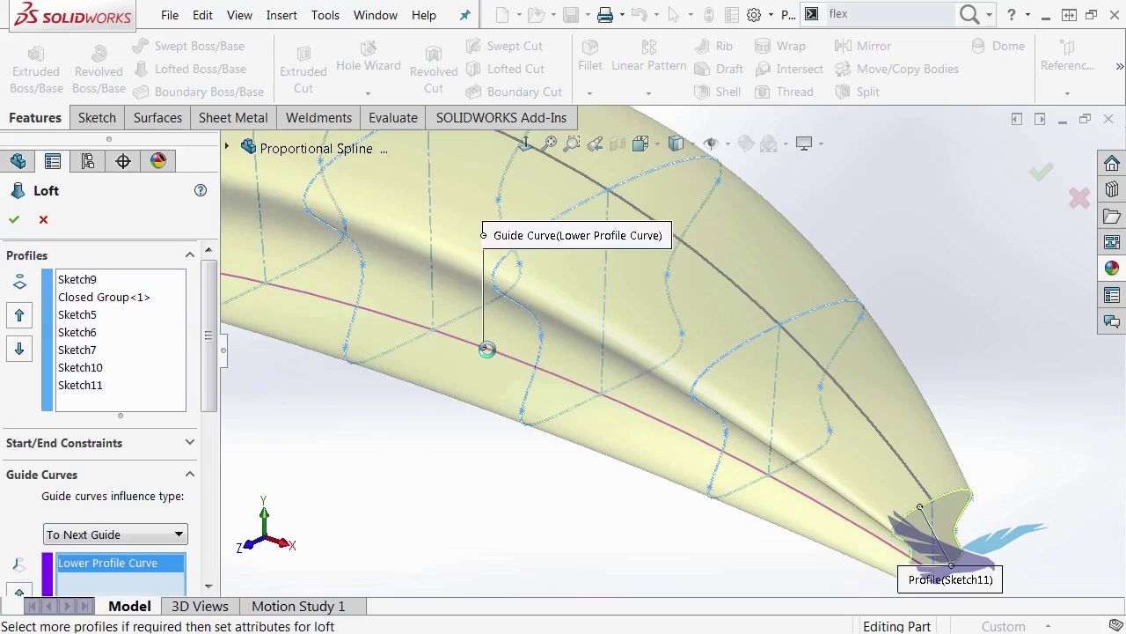
click(733, 281)
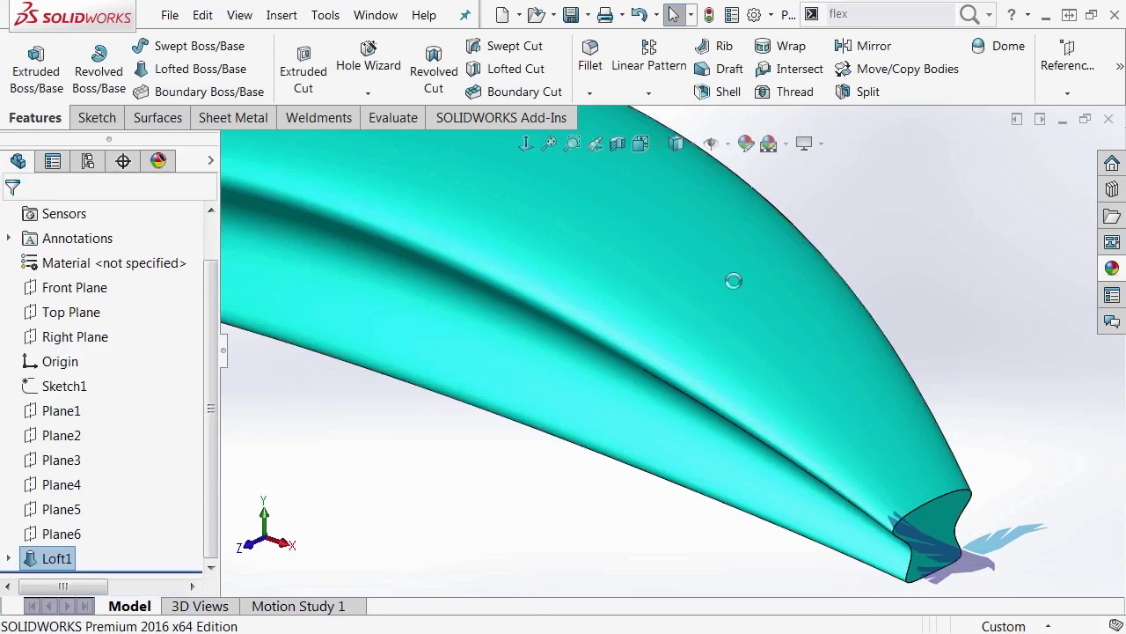
Inspect the finished Loft1, then bring up the Open Documents switcher with Ctrl+Tab
scroll(540, 467, up, 5)
middle_drag(628, 467, 614, 444)
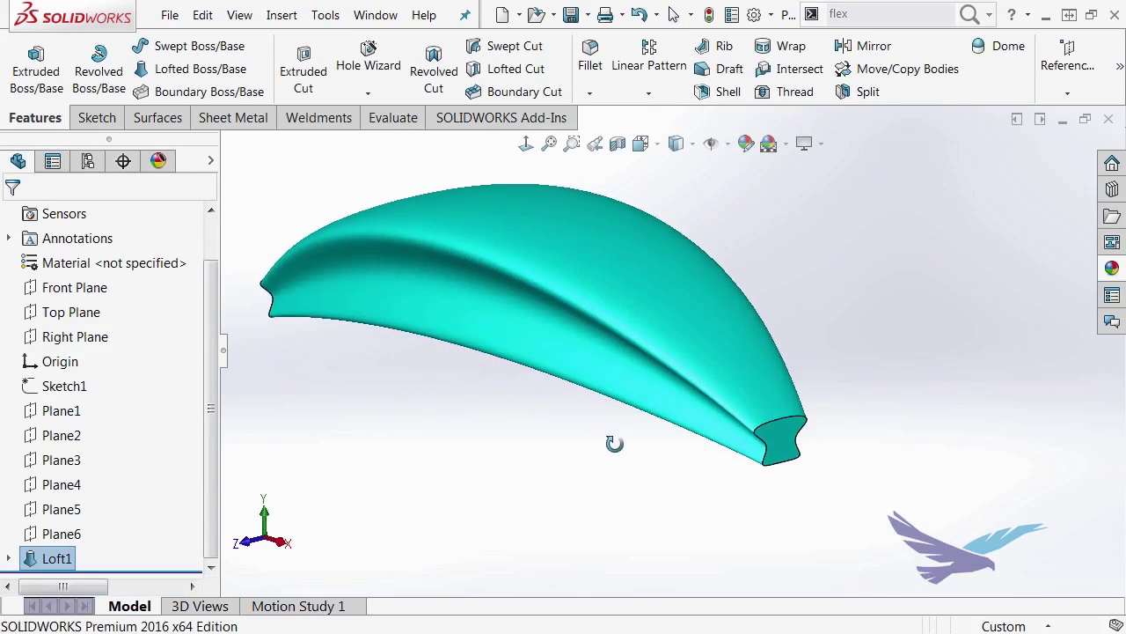
scroll(614, 444, down, 2)
scroll(537, 308, up, 2)
scroll(574, 242, down, 1)
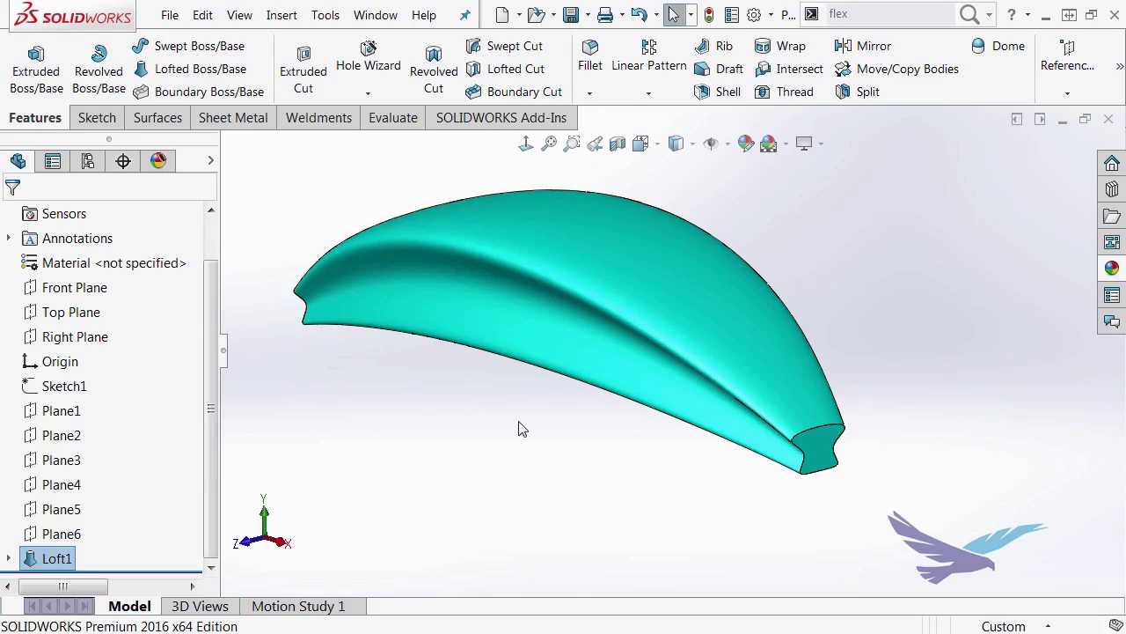
key(ctrl+Tab)
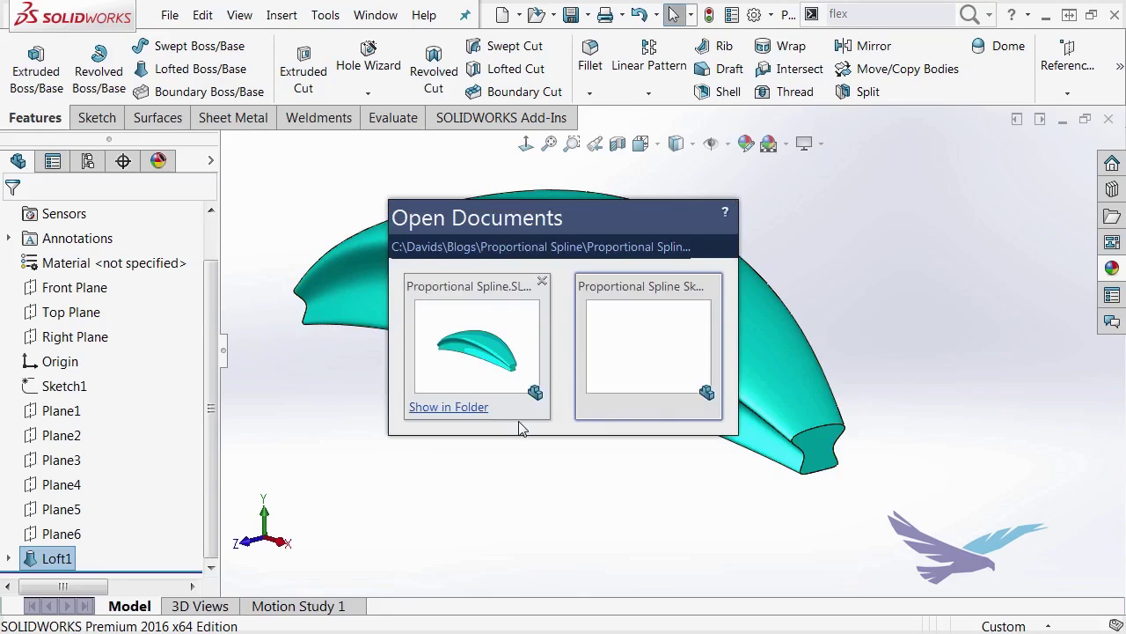
Switch to the Proportional Spline Sketch document, set Front view, and edit its Sketch1
click(678, 345)
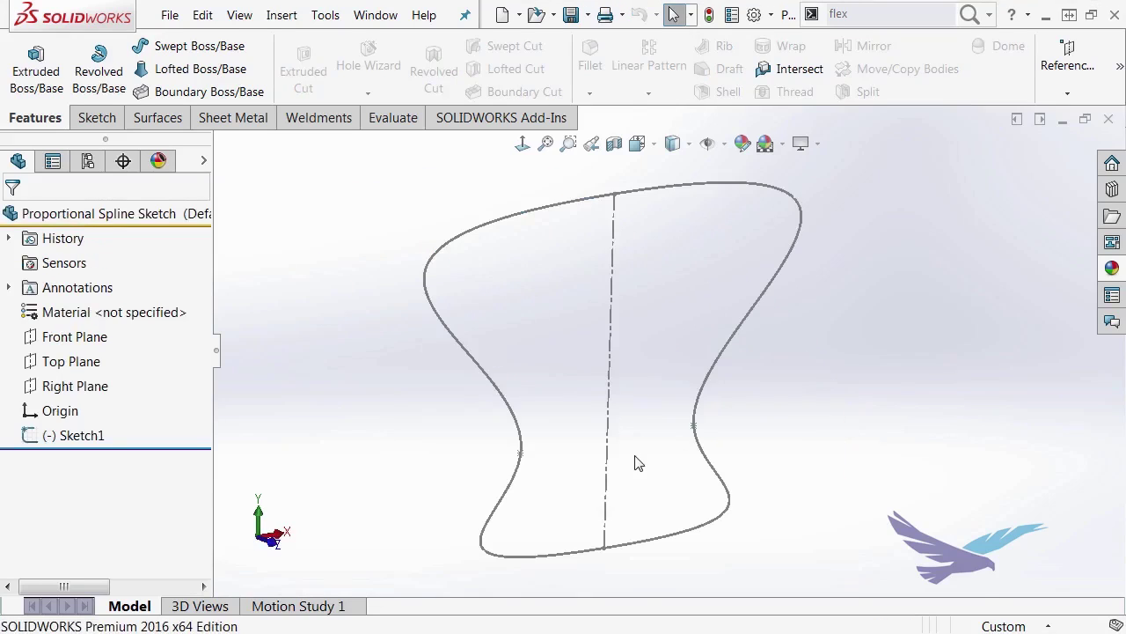
key(ctrl+1)
mouse_move(718, 416)
middle_down()
mouse_move(674, 432)
mouse_move(736, 455)
mouse_move(738, 478)
middle_up()
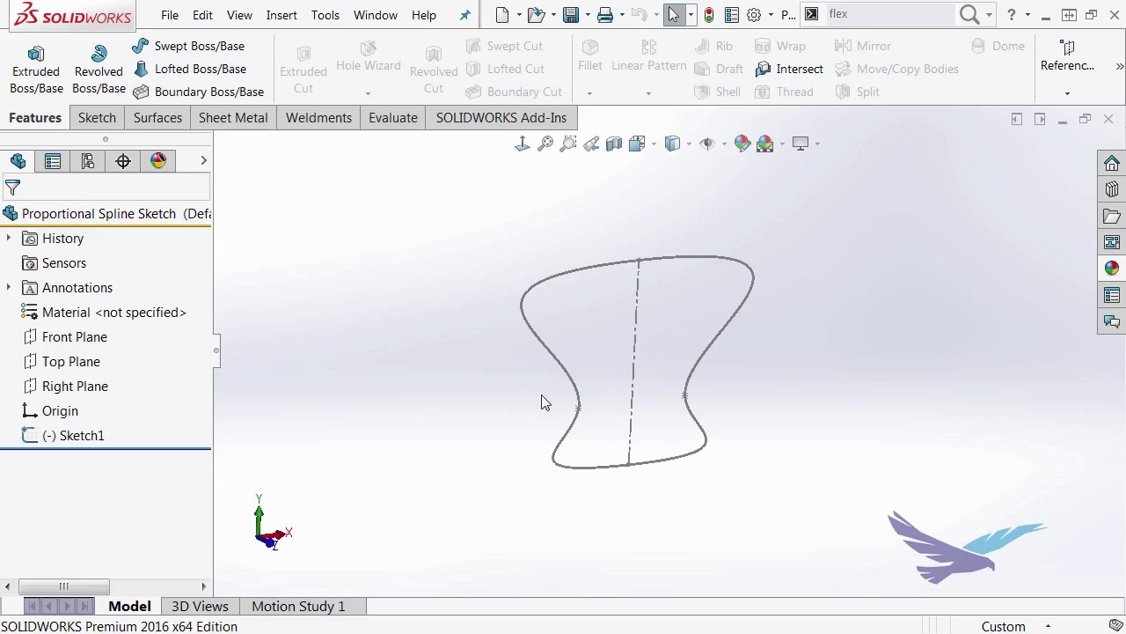
scroll(621, 359, down, 2)
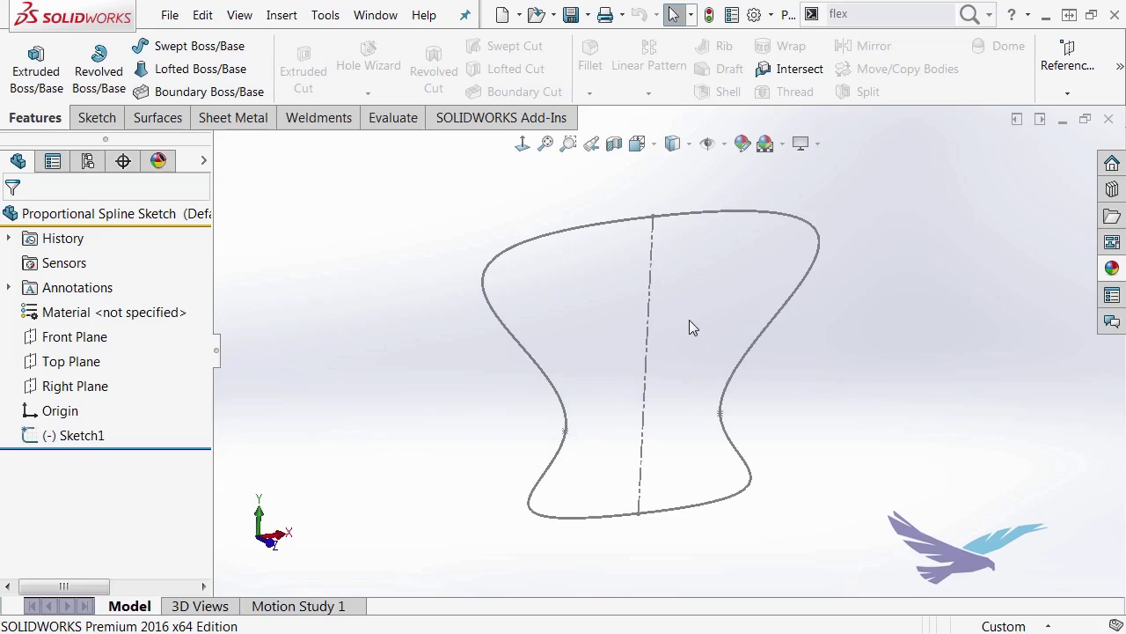
click(26, 440)
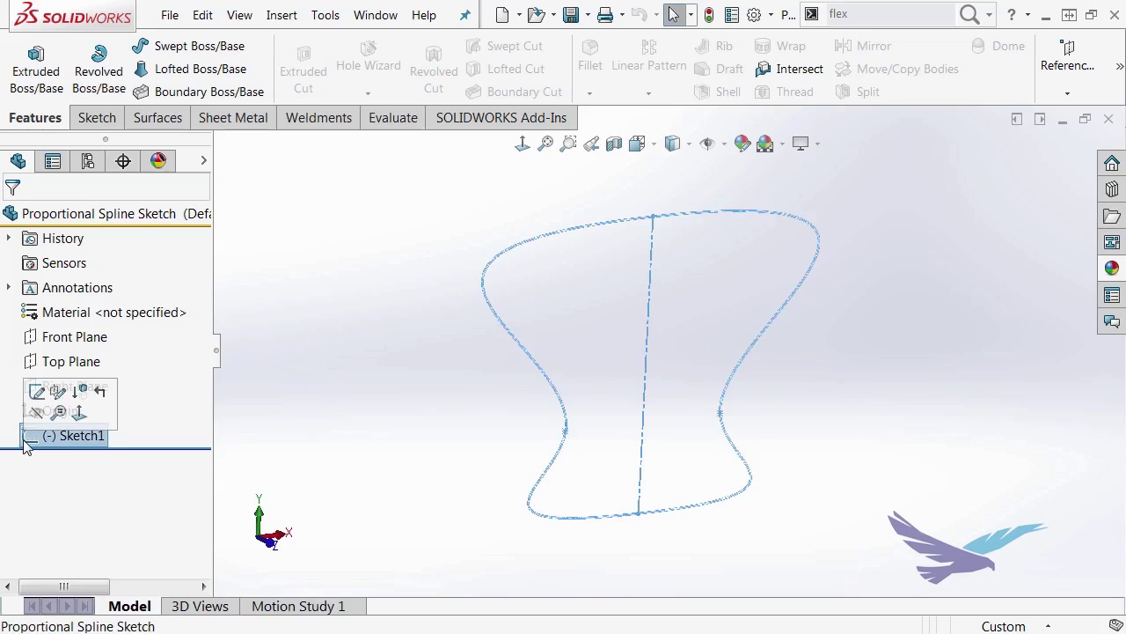
click(37, 393)
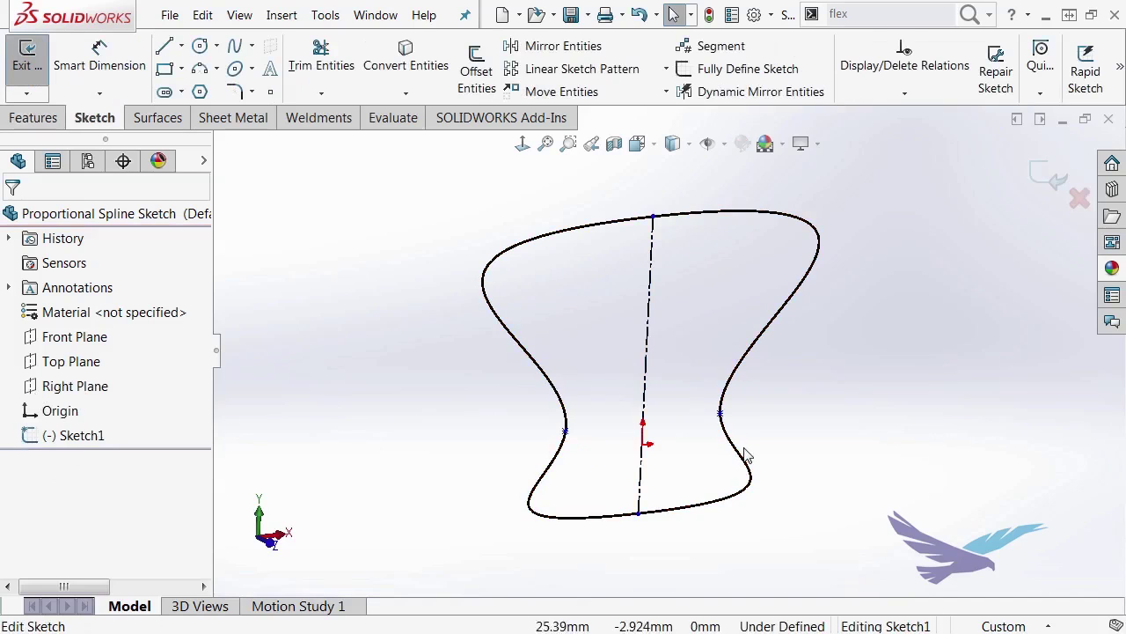
Drag the spline's top point along the centerline to preview a proportionally smaller outline
click(650, 320)
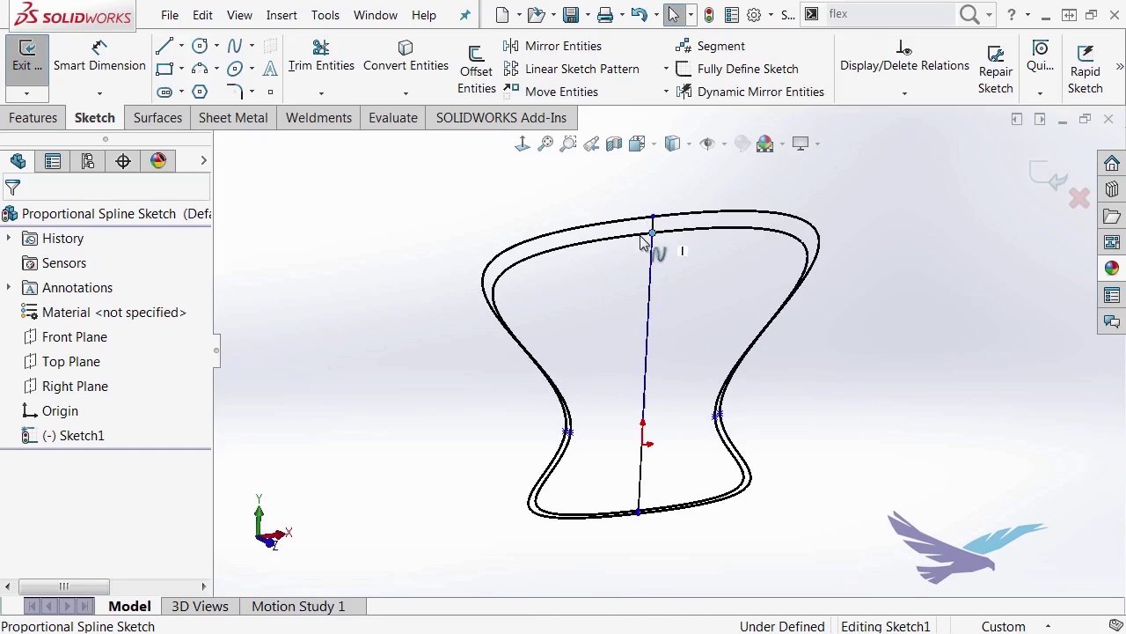
right_drag(430, 478, 417, 572)
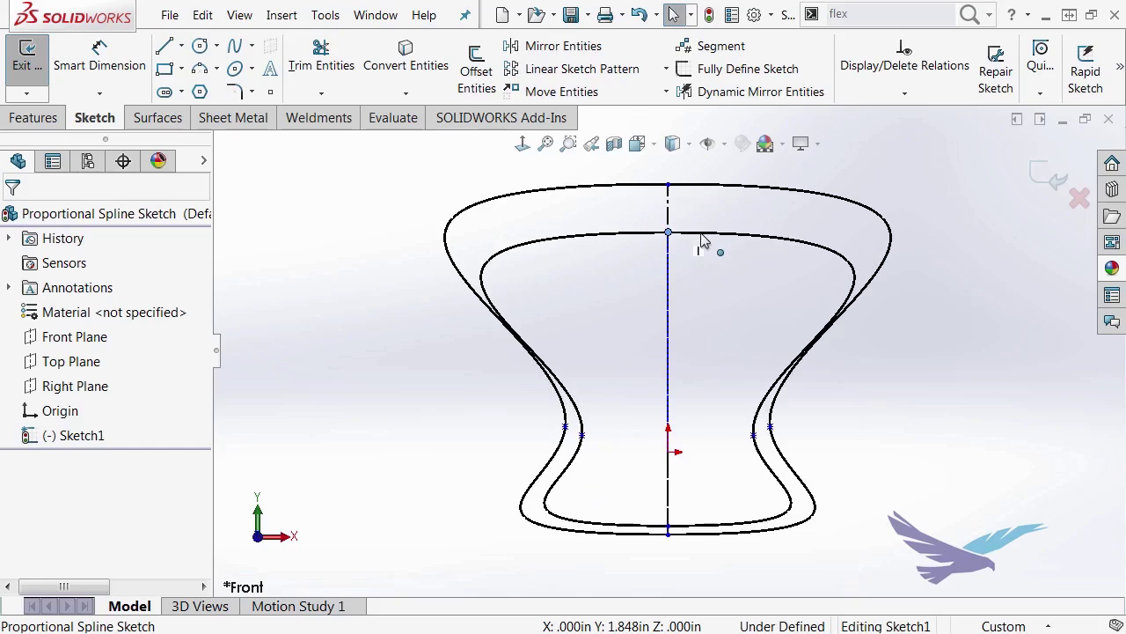
Finish the smaller spline and delete its left half, keeping the 4.170in right half
click(701, 239)
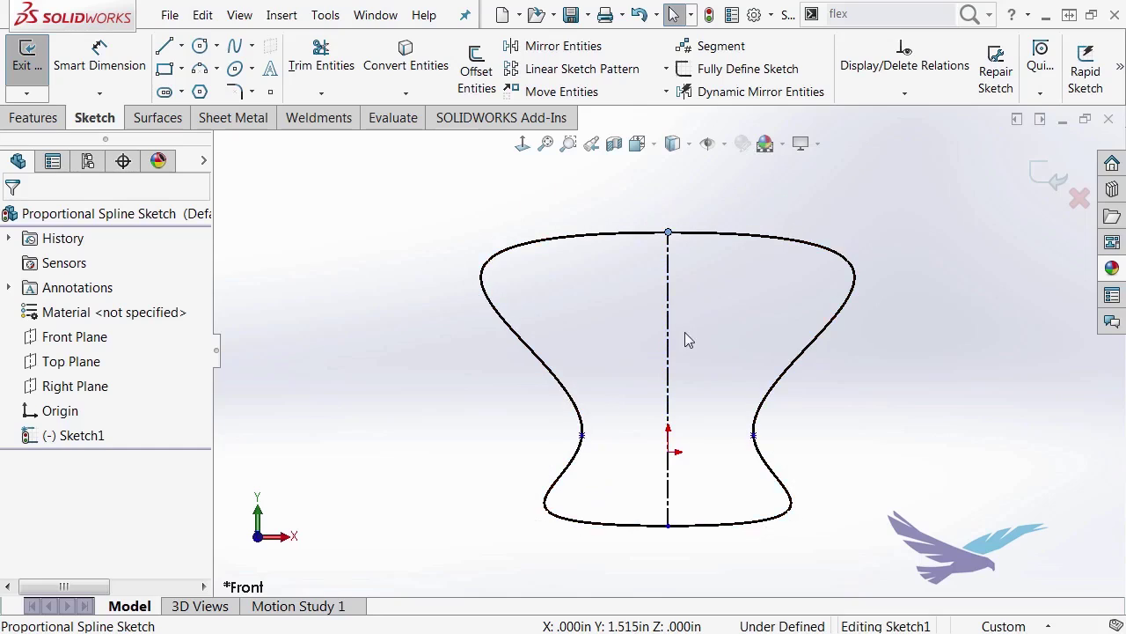
click(540, 365)
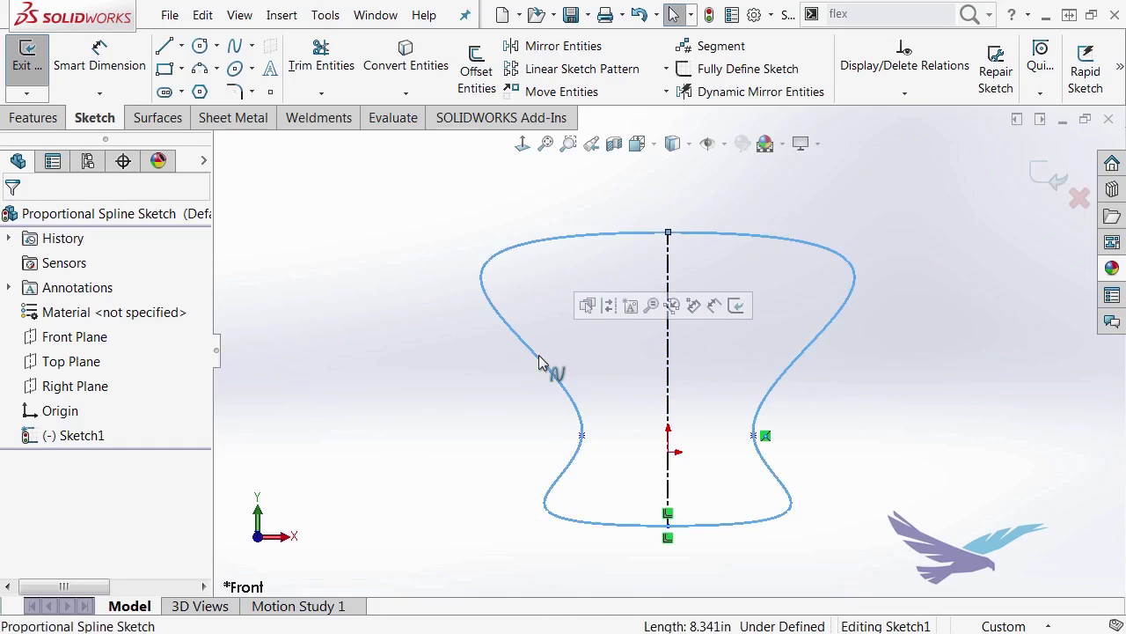
key(Escape)
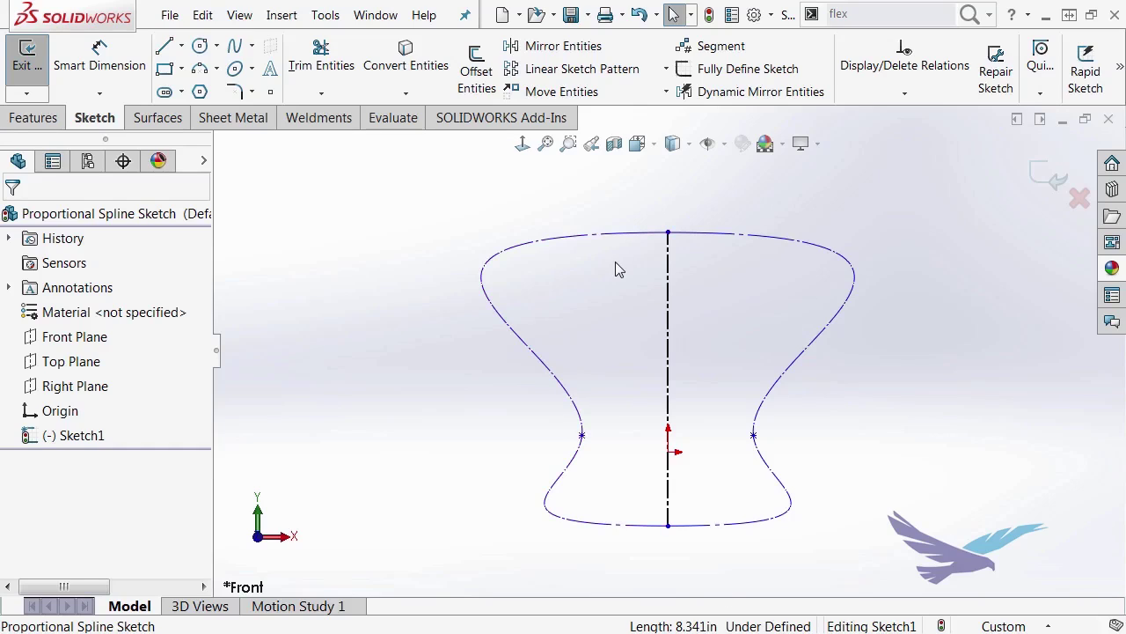
click(538, 359)
key(Delete)
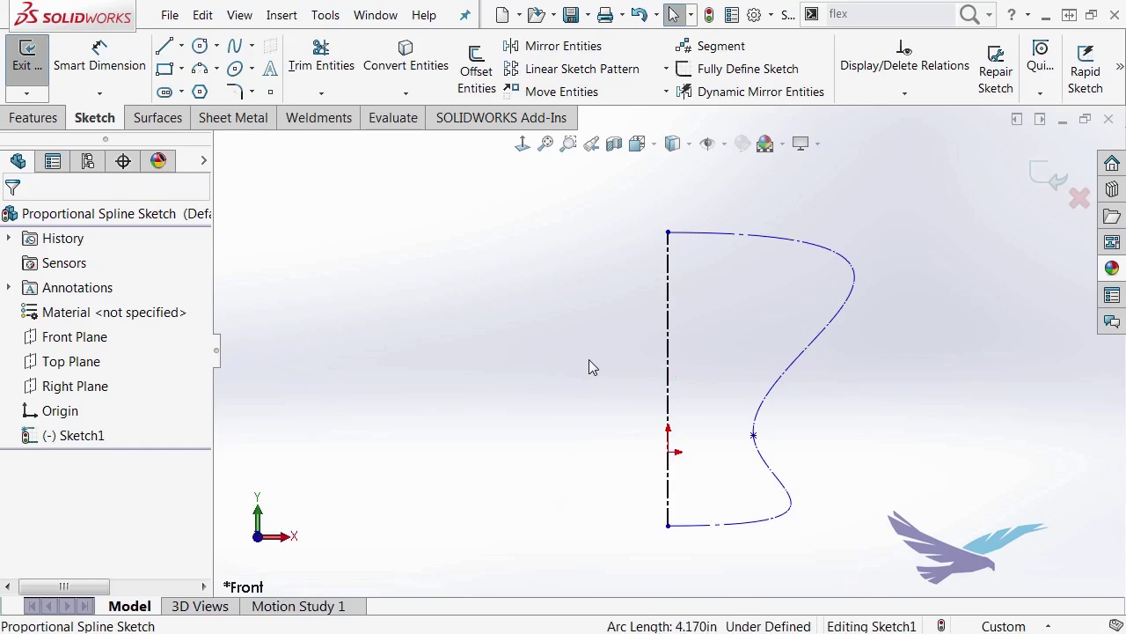
click(800, 243)
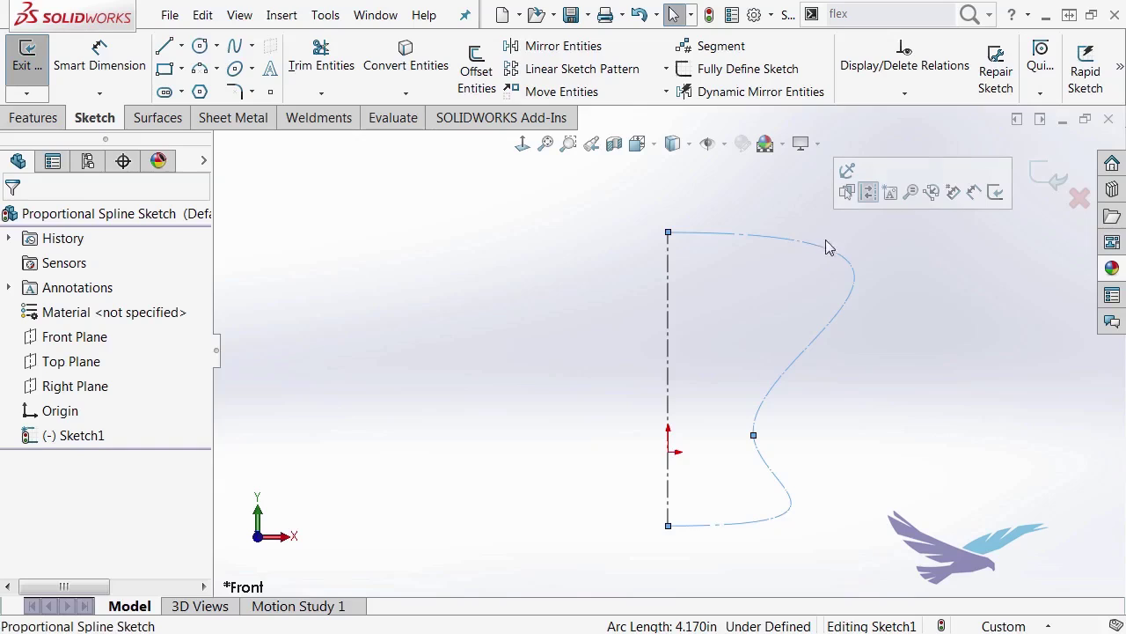
click(891, 323)
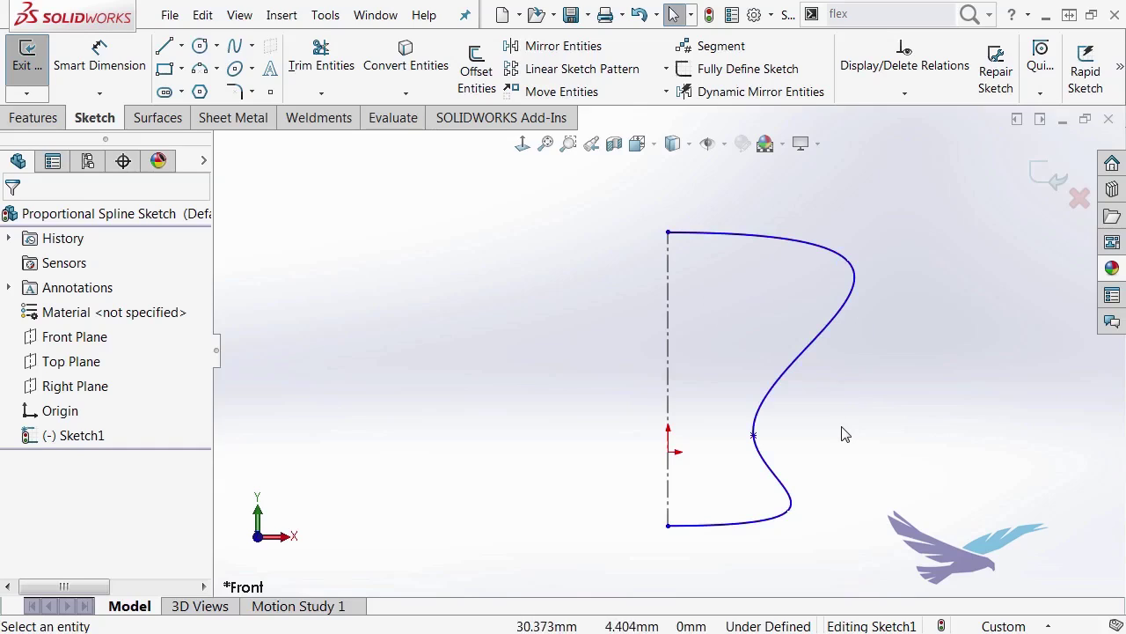
click(775, 391)
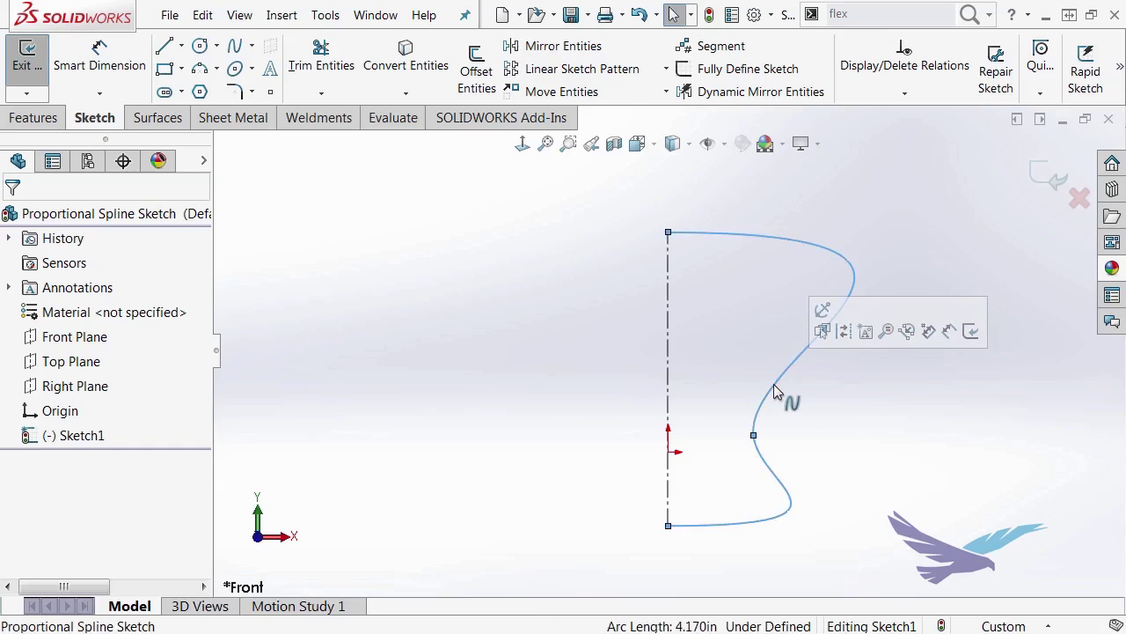
Toggle the right-half spline's Proportional option off and on, leave it checked, and accept
click(87, 160)
drag(203, 304, 188, 506)
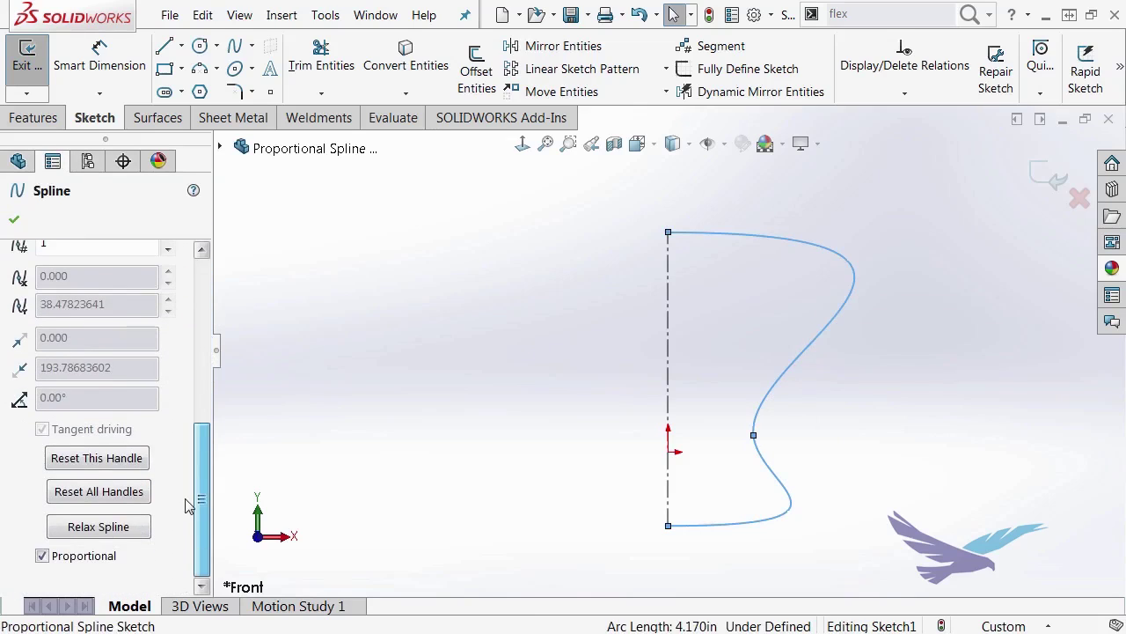
click(44, 558)
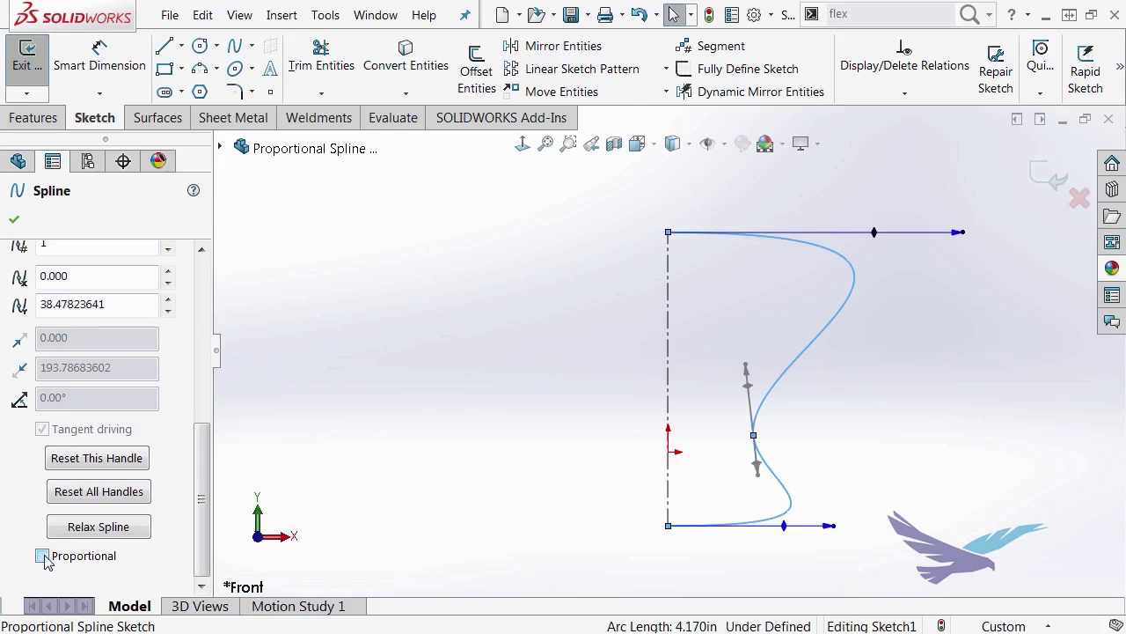
click(44, 558)
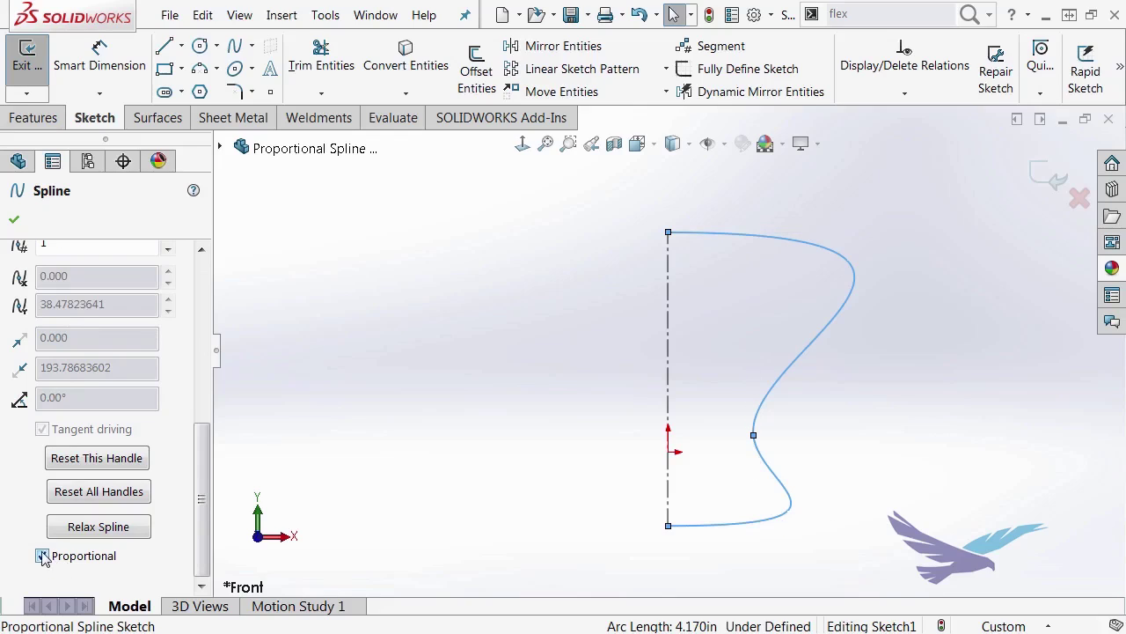
click(42, 556)
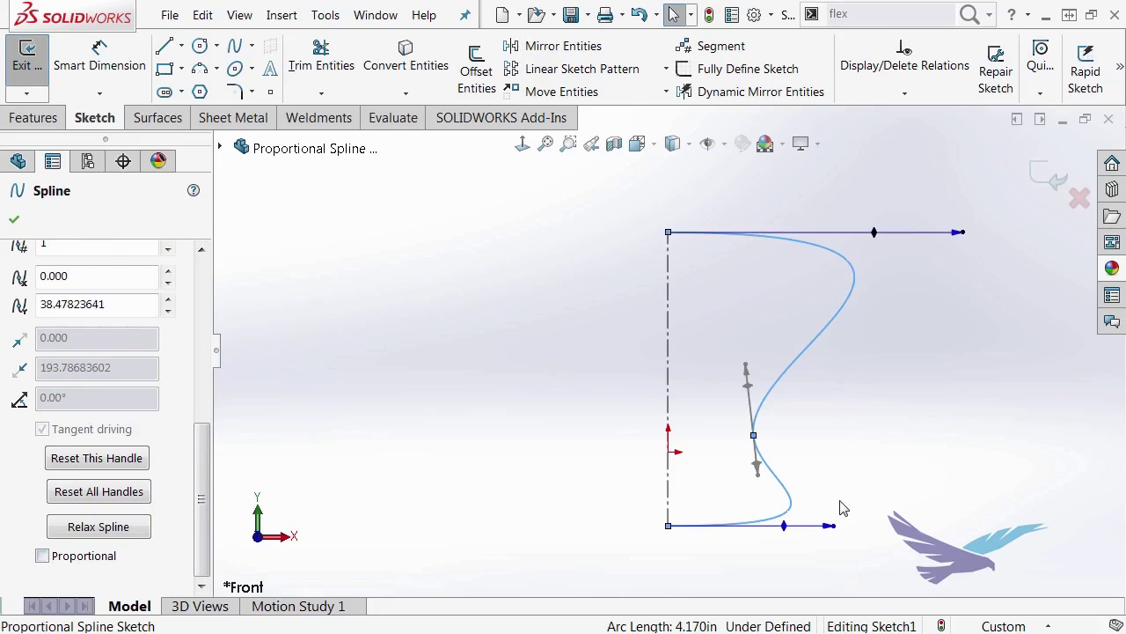
click(42, 556)
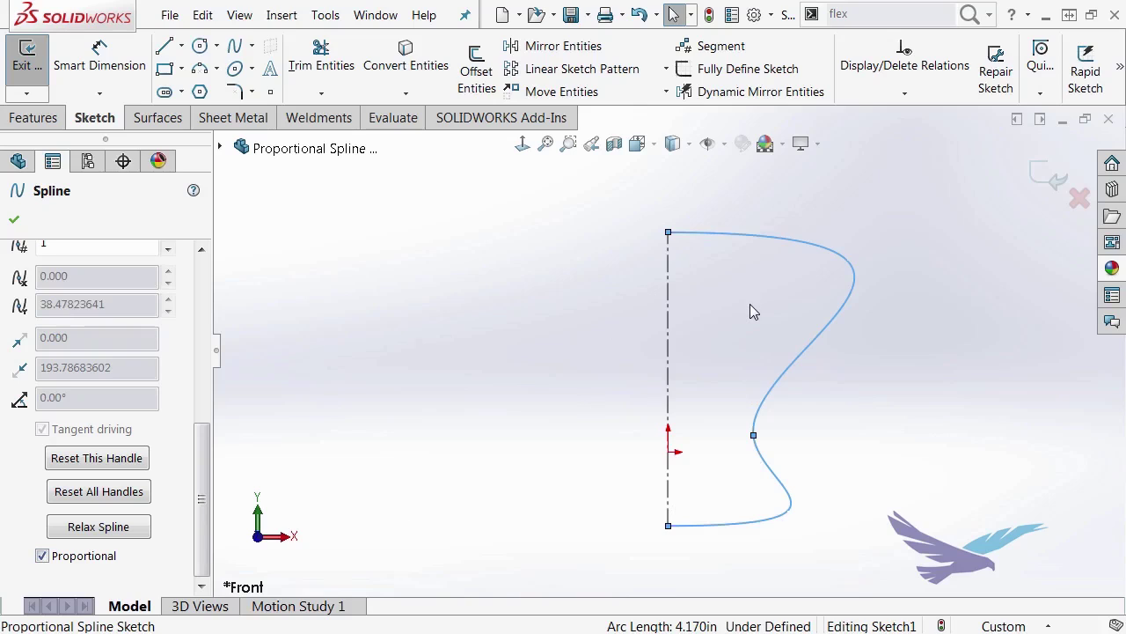
click(14, 219)
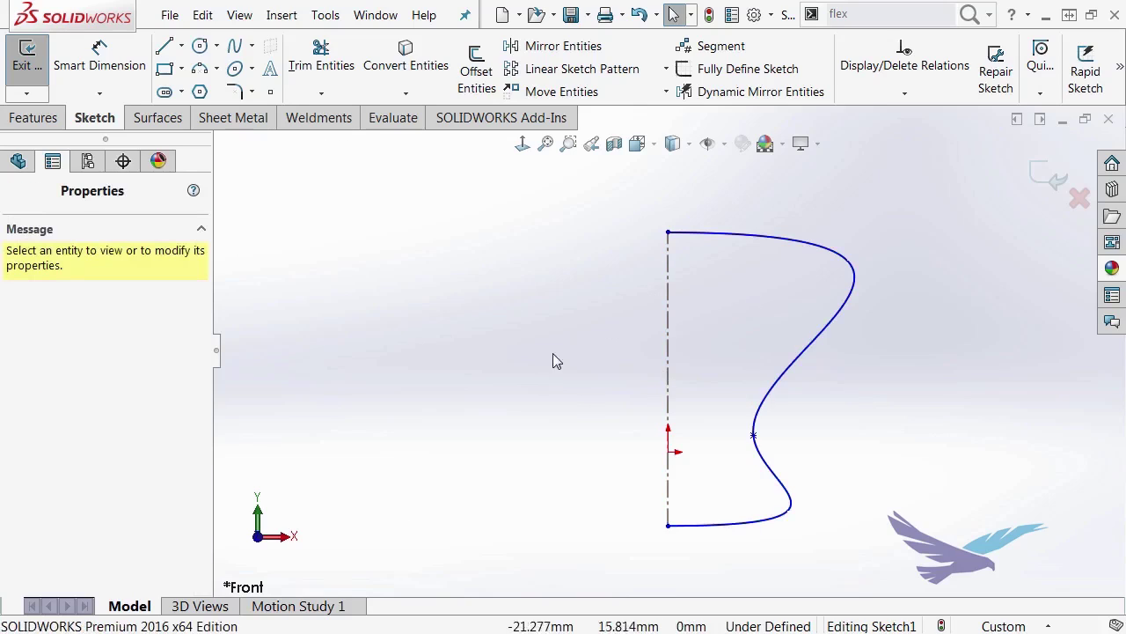
Drag the half spline's top endpoint to Y 38.324, then select the centerline with the spline
click(667, 225)
mouse_move(667, 225)
mouse_down()
mouse_move(672, 252)
mouse_move(669, 233)
mouse_up()
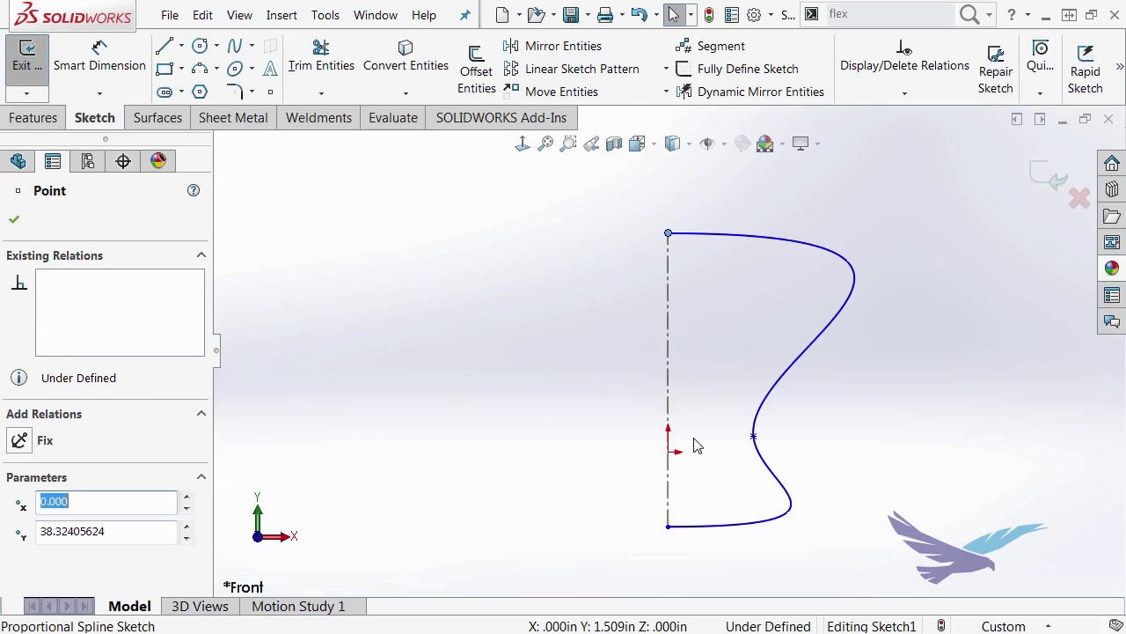
click(771, 387)
click(672, 350)
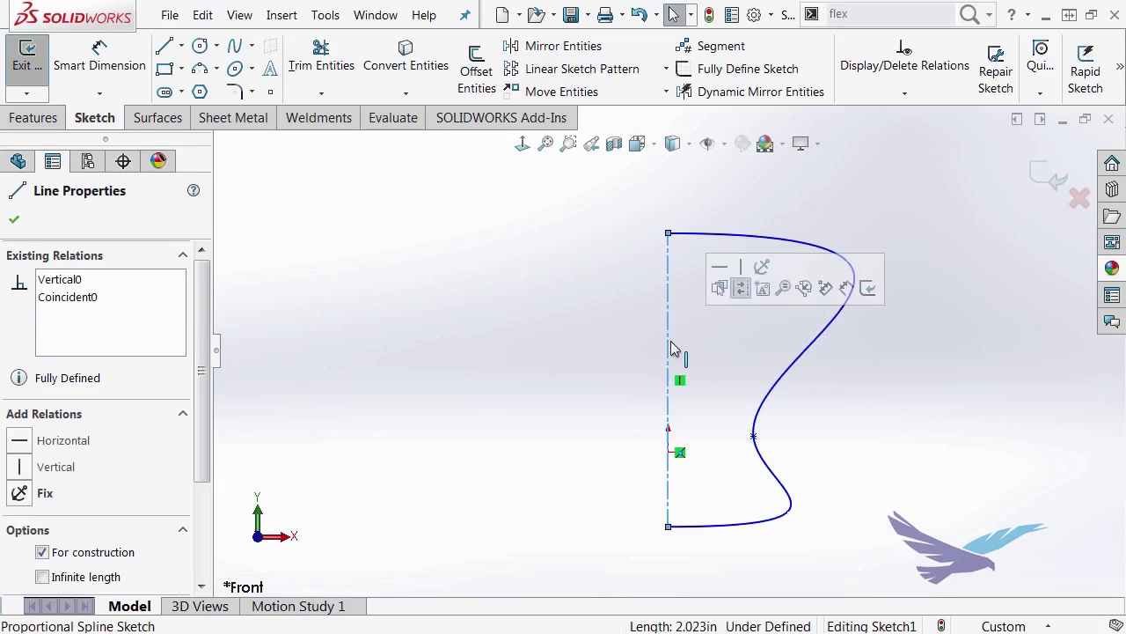
ctrl+click(771, 388)
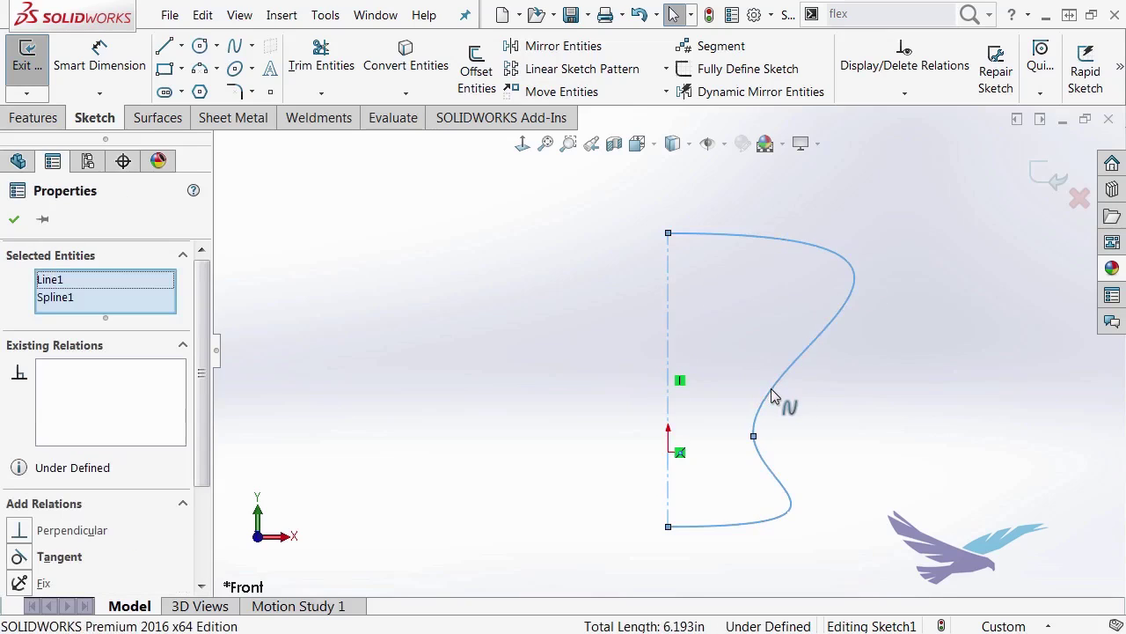
Mirror the right half across the centerline and fit both halves into one closed 8.341in spline
click(547, 54)
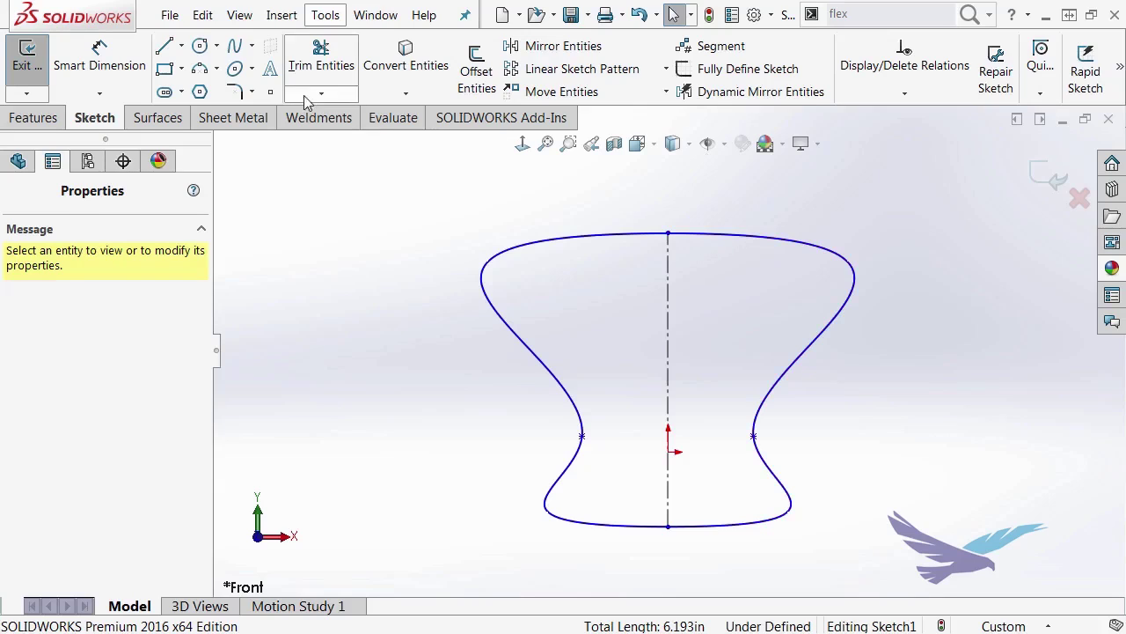
mouse_move(1119, 66)
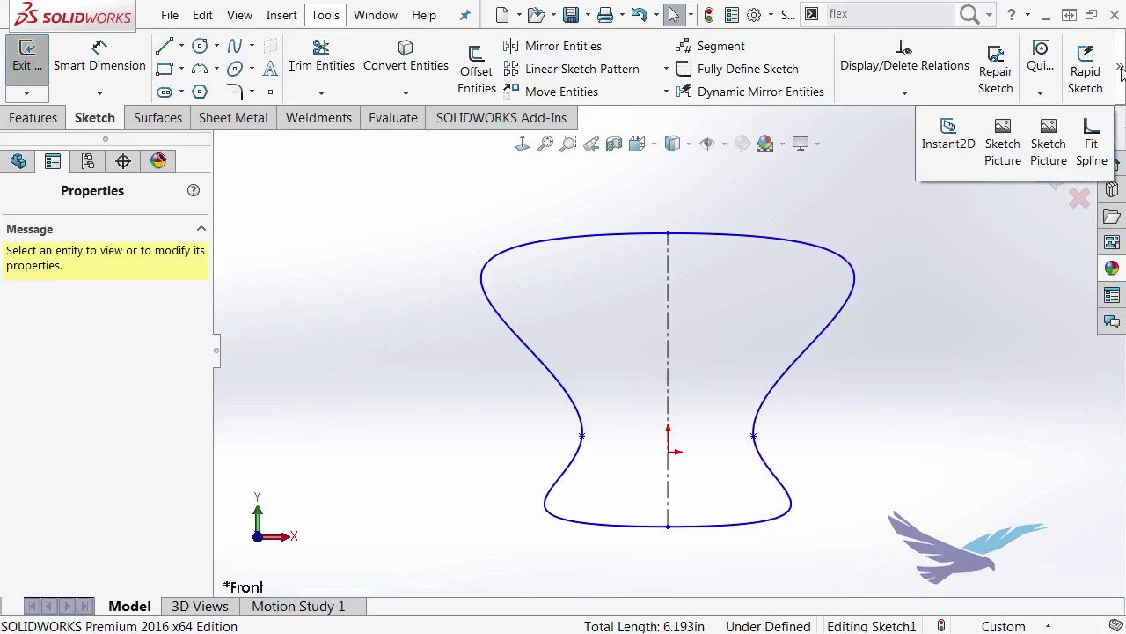
click(1091, 134)
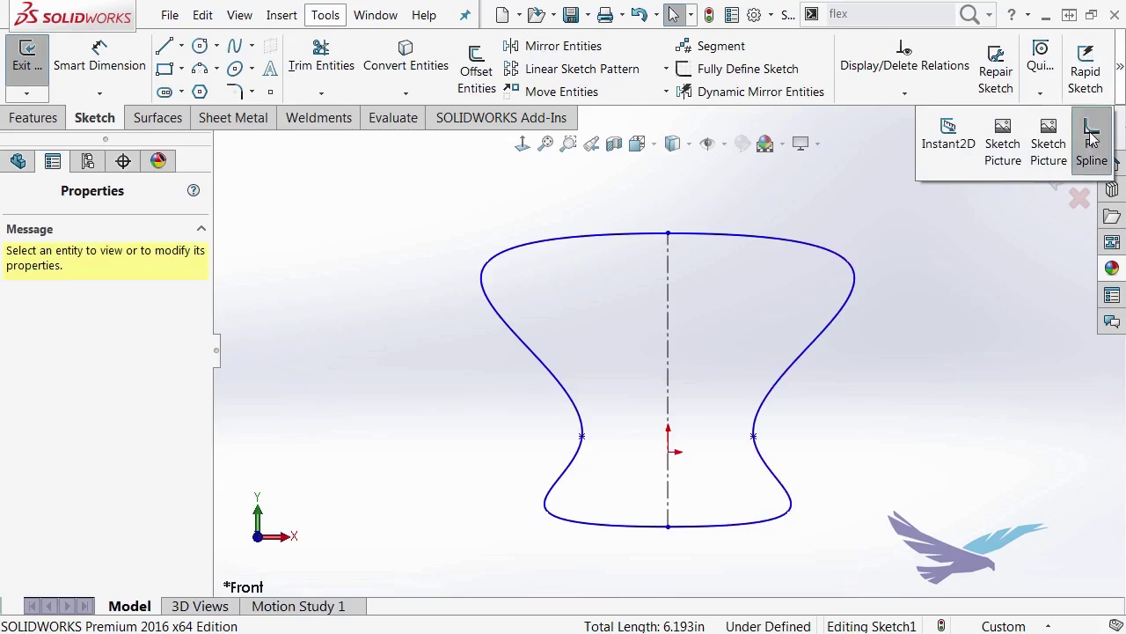
click(838, 255)
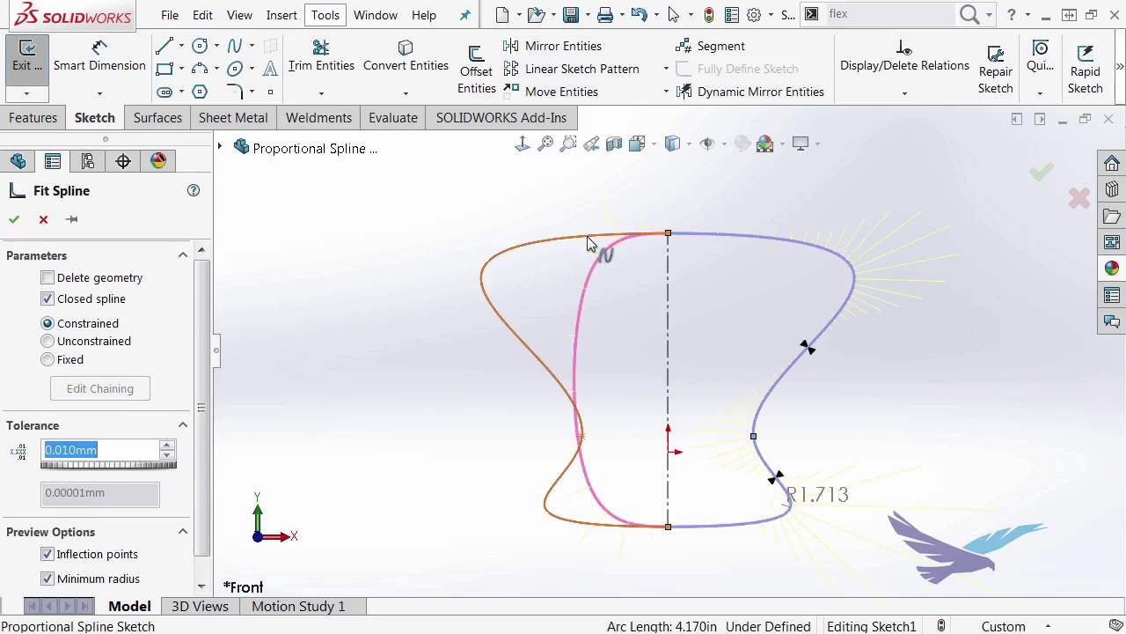
click(542, 245)
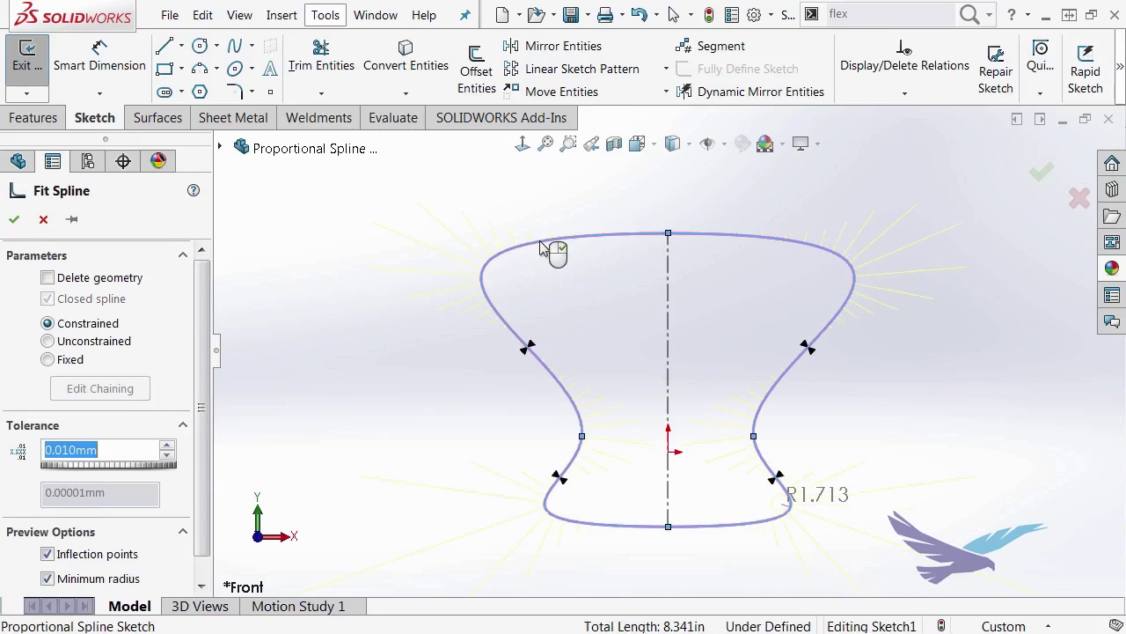
right_click(542, 246)
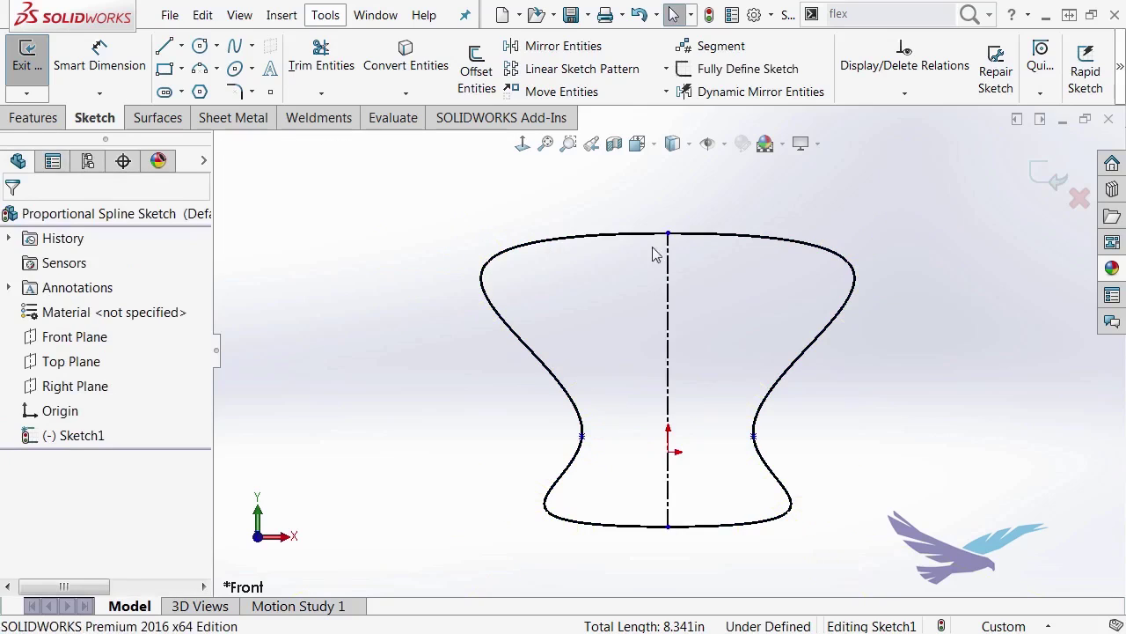
Lower the spline's top point along the centerline to shrink the closed profile
drag(669, 238, 717, 340)
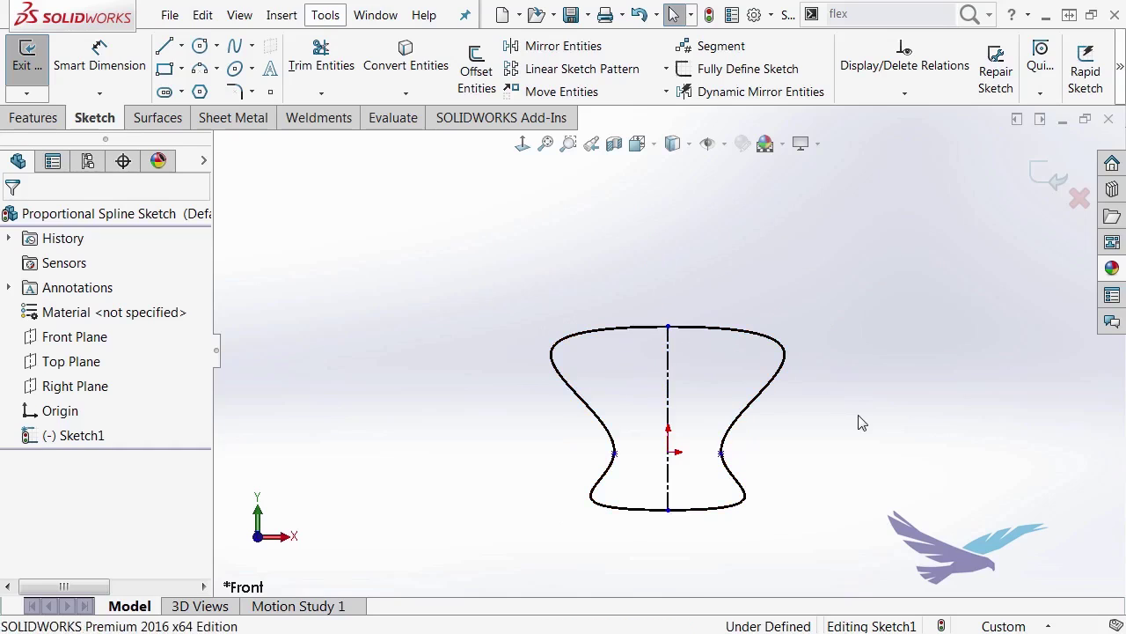
Close Sketch1 so Loft1 rebuilds, then orbit to inspect the teal lofted solid
click(1046, 175)
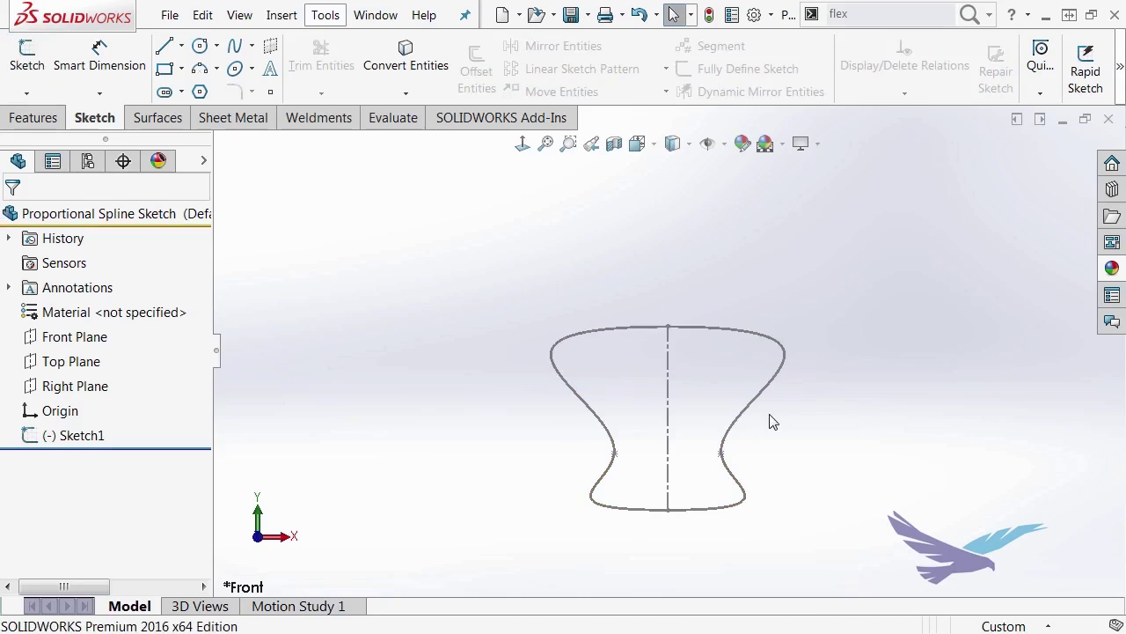
mouse_move(769, 420)
middle_down()
mouse_move(806, 434)
mouse_move(815, 463)
middle_up()
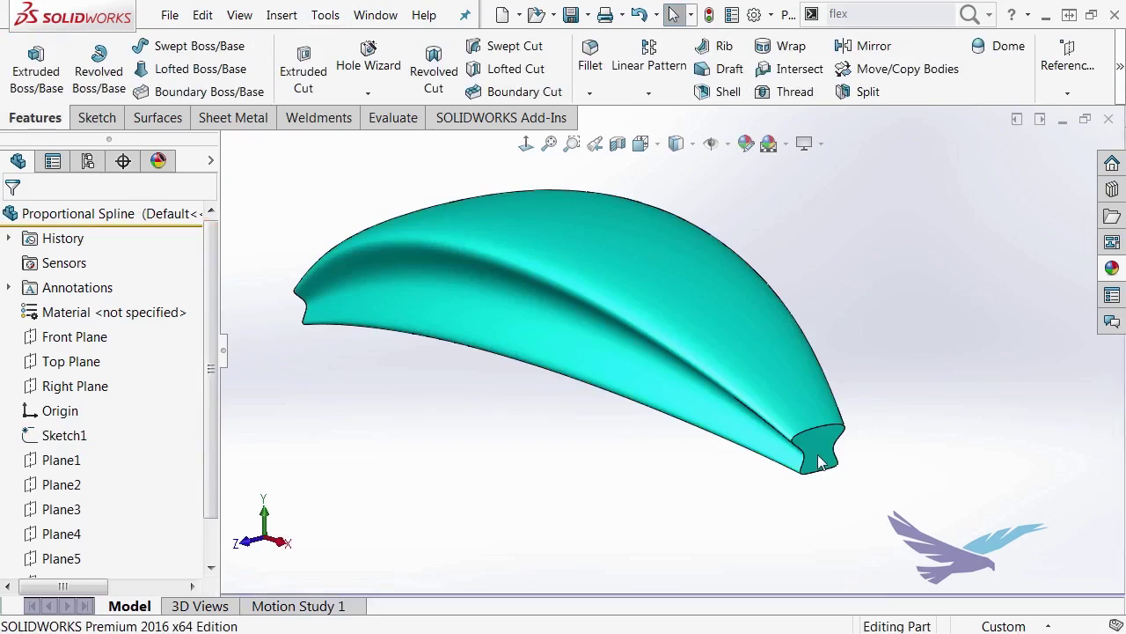
middle_drag(558, 478, 549, 478)
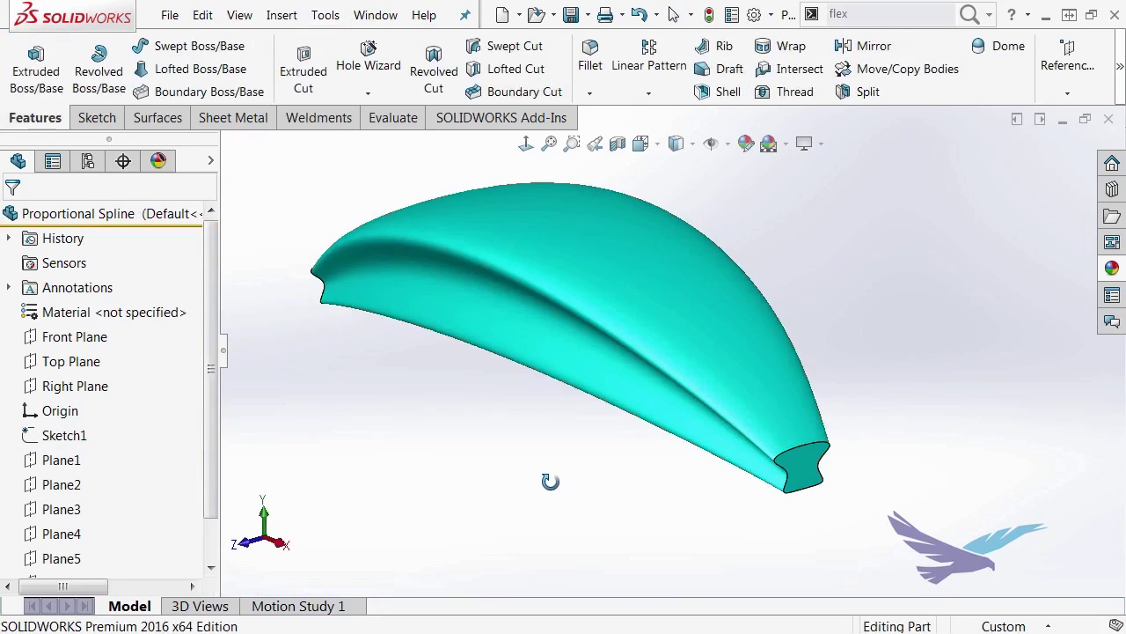
scroll(205, 433, down, 2)
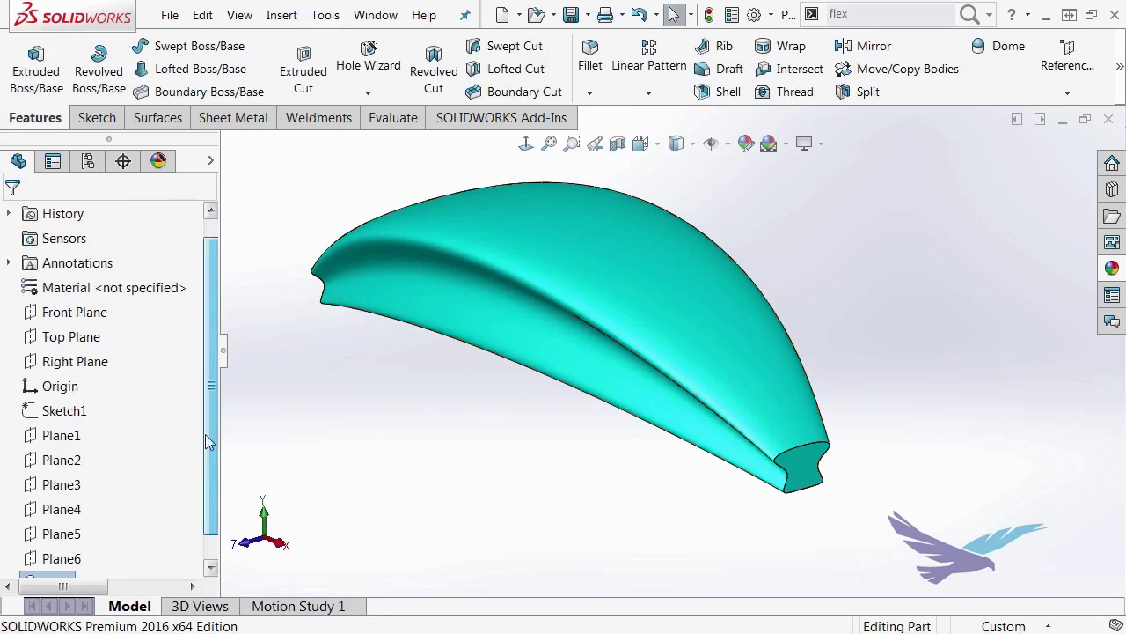